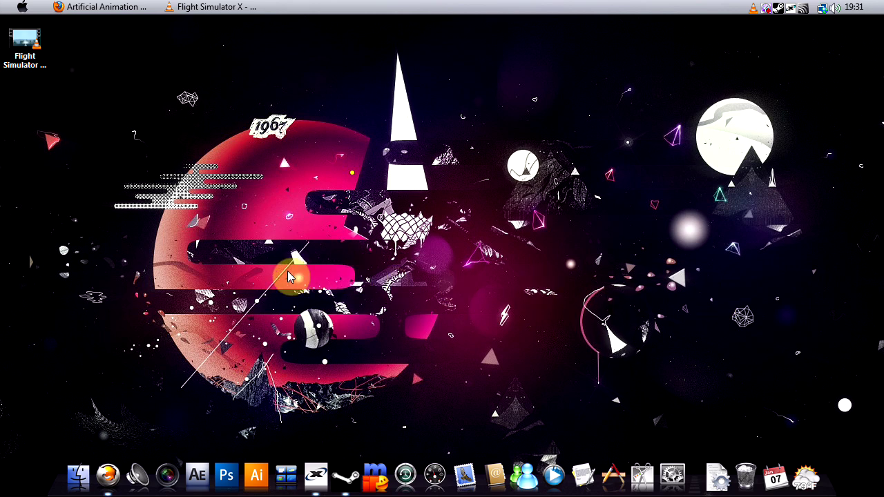
# - Preview several later points of the Flight Simulator X - After Effects.wmv video, including the cockpit scenes, and close the player
pyautogui.click(214, 7)
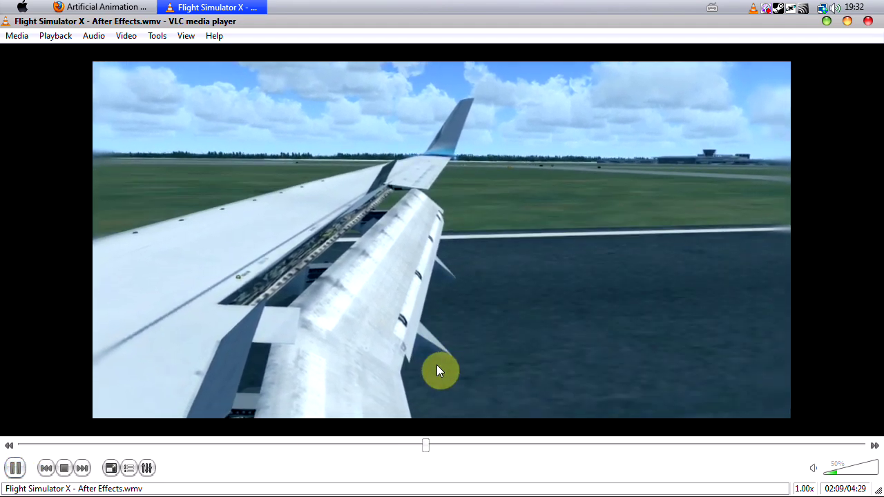
pyautogui.click(577, 442)
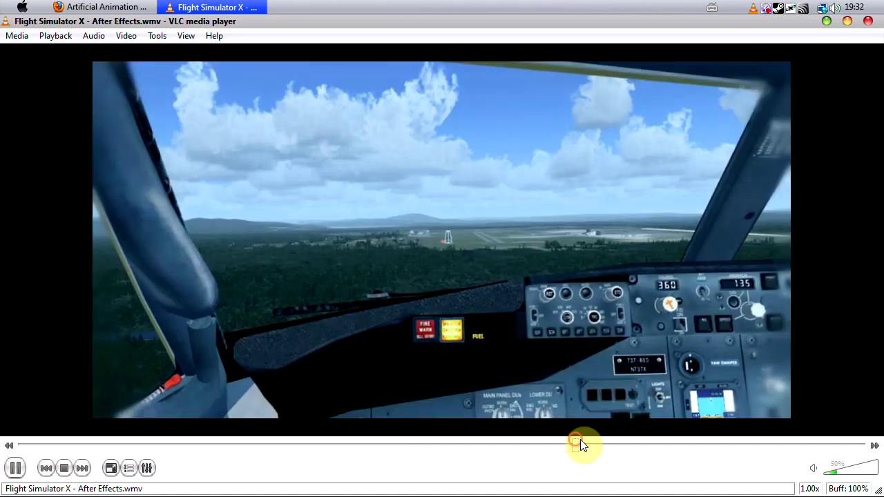
pyautogui.click(644, 443)
pyautogui.click(711, 444)
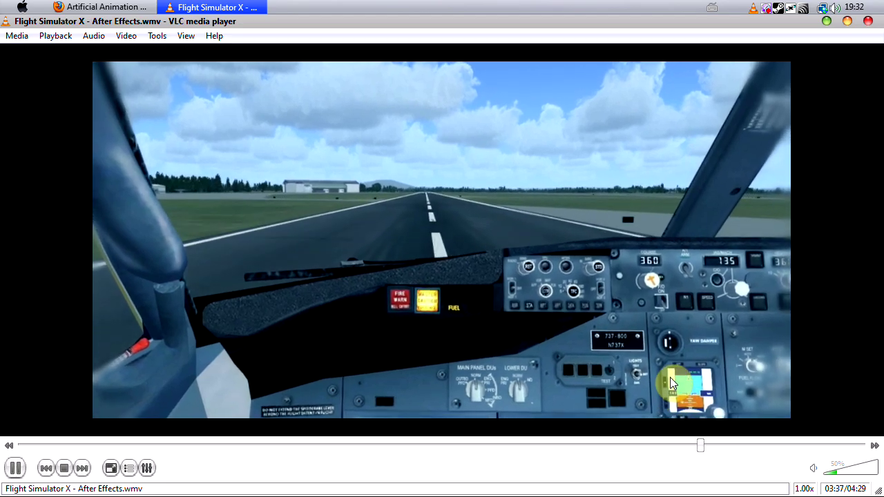
pyautogui.click(869, 22)
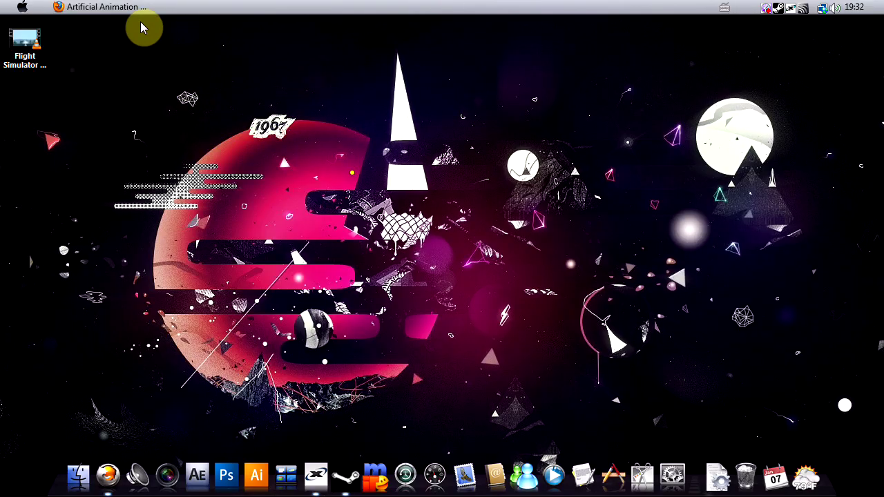
# - Switch to Firefox, search Google for "newblue" and open the NewBlueFX website
pyautogui.click(130, 10)
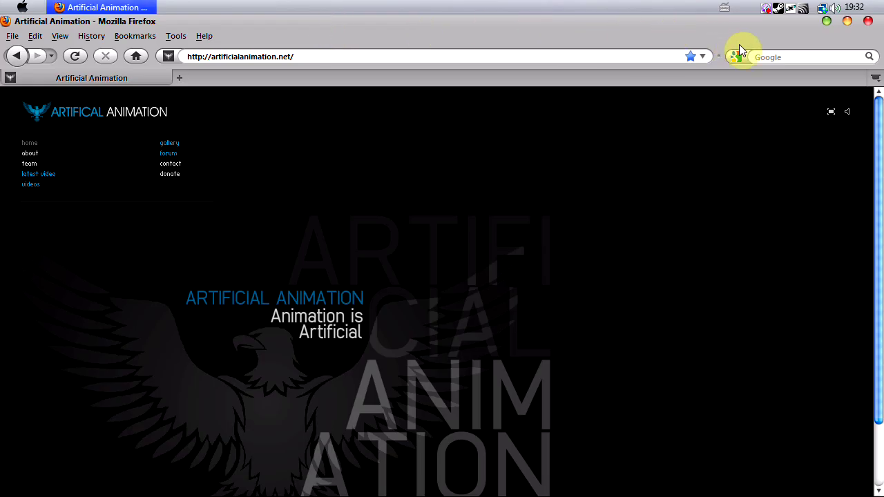
pyautogui.click(789, 55)
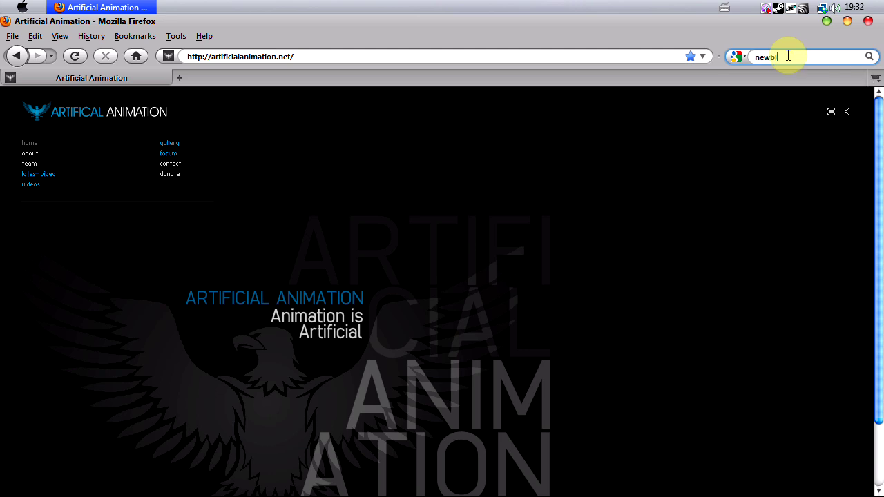
pyautogui.press('Return')
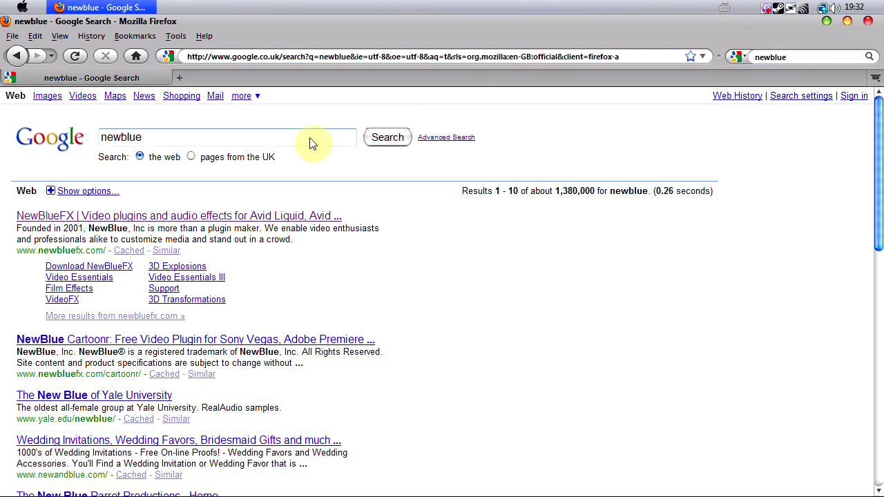
pyautogui.click(196, 217)
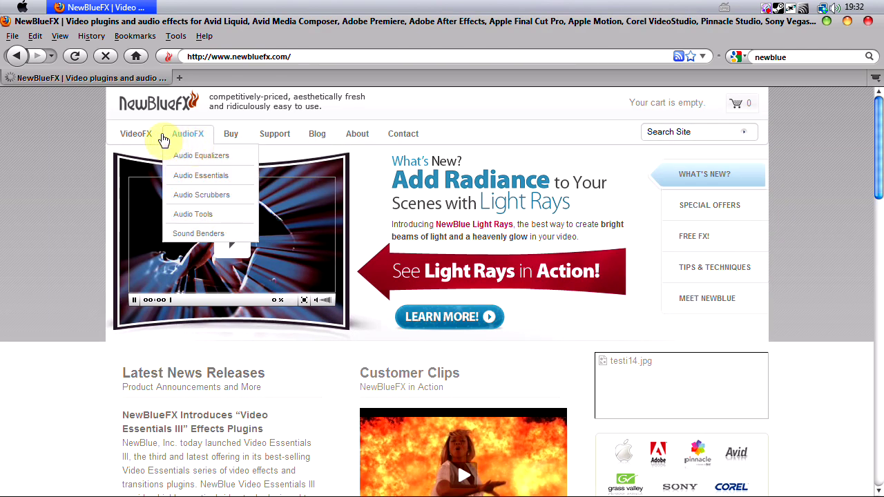
# - Open the NewBlue Motion Effects page among the VideoFX products and locate its purchase and trial options
pyautogui.moveTo(149, 154)
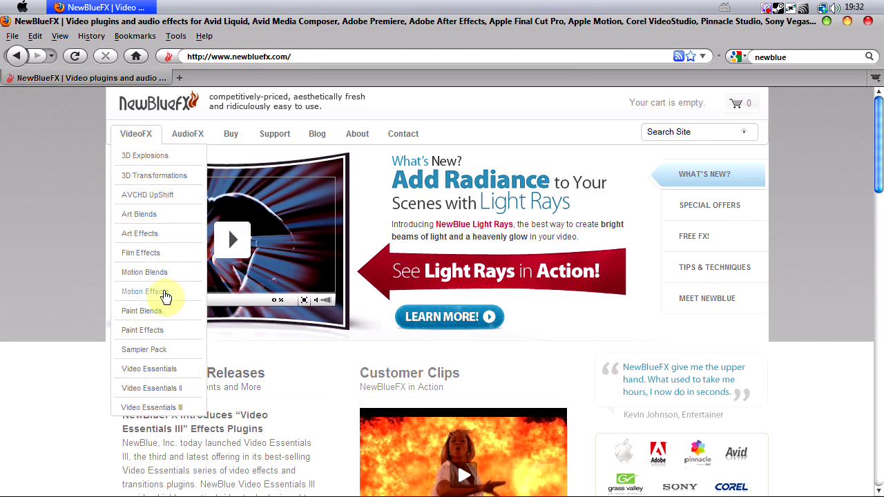
pyautogui.click(165, 295)
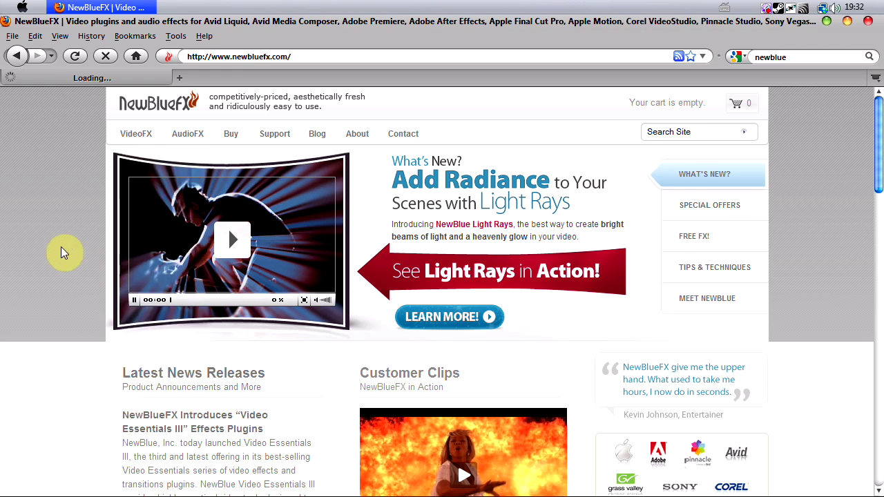
pyautogui.scroll(-5, 61, 253)
pyautogui.scroll(-4, 61, 252)
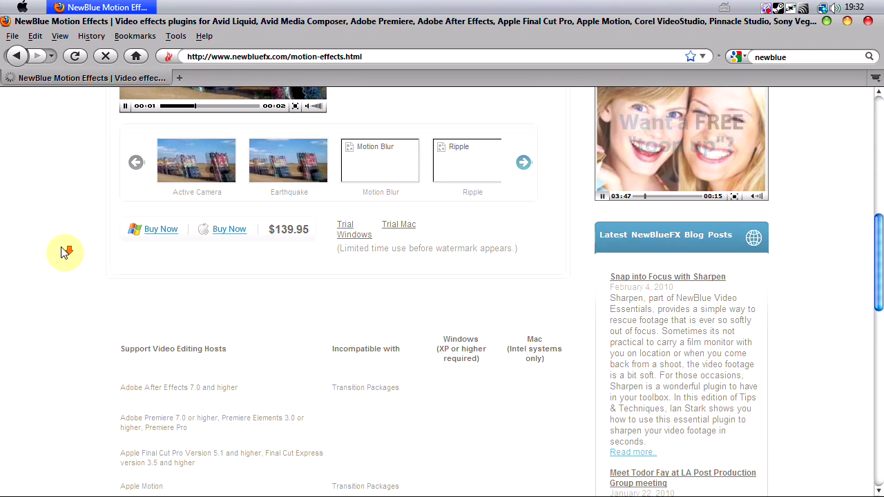
pyautogui.scroll(1, 62, 251)
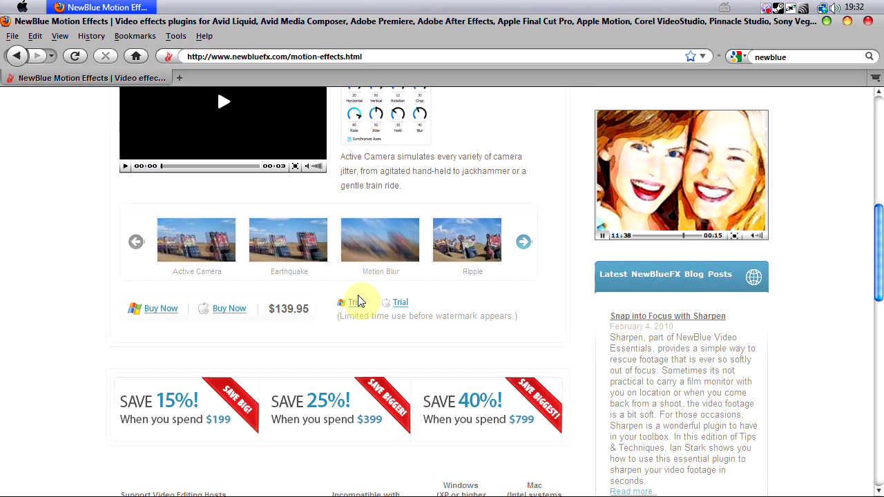
# - Examine the supported video editing hosts and the trial's watermark note for Motion Effects, and close the browser
pyautogui.scroll(-10, 364, 311)
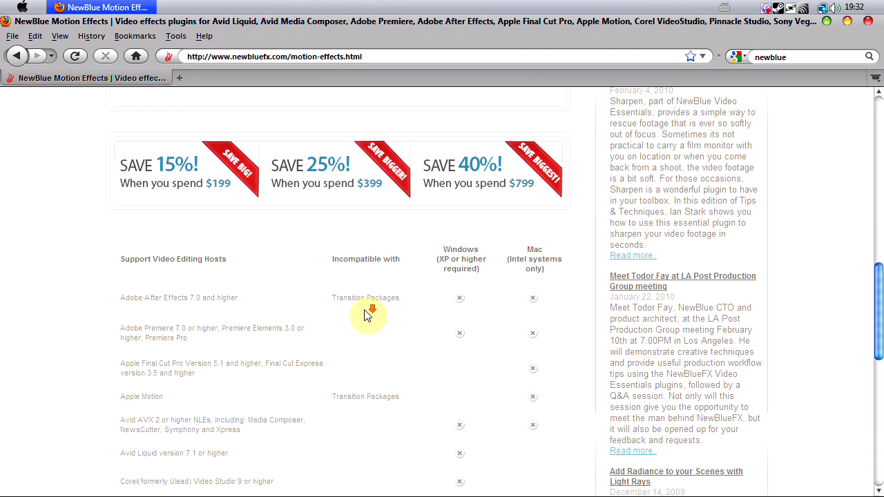
pyautogui.scroll(-2, 367, 316)
pyautogui.scroll(10, 369, 312)
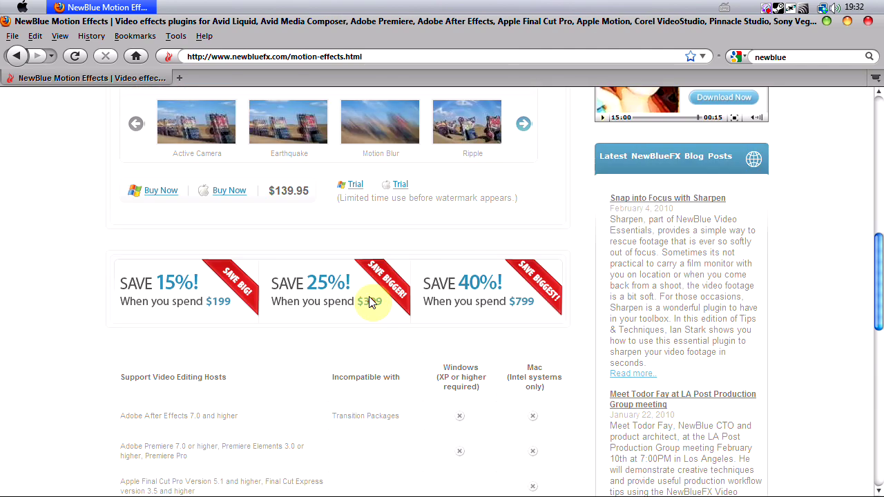
pyautogui.moveTo(339, 276); pyautogui.dragTo(503, 288)
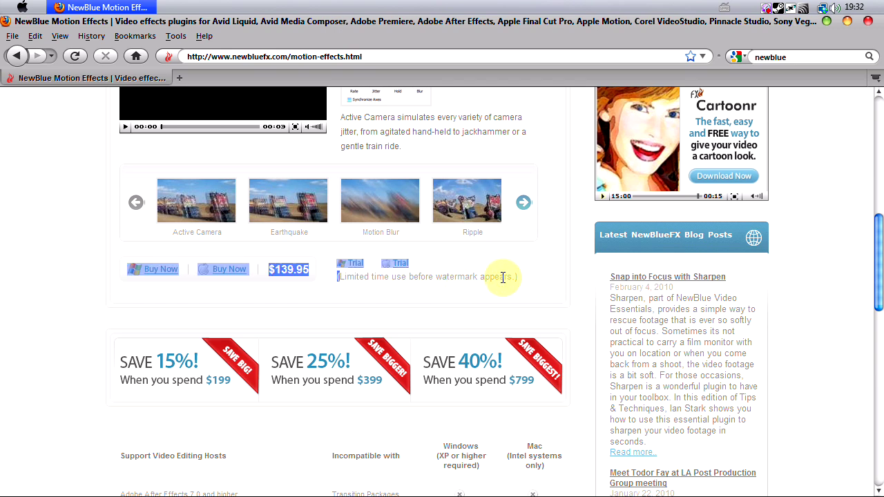
pyautogui.click(500, 277)
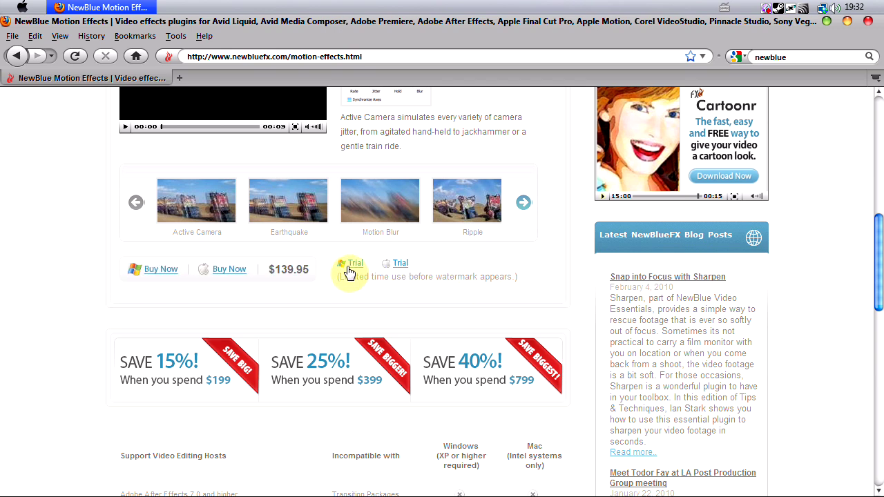
pyautogui.scroll(10, 359, 269)
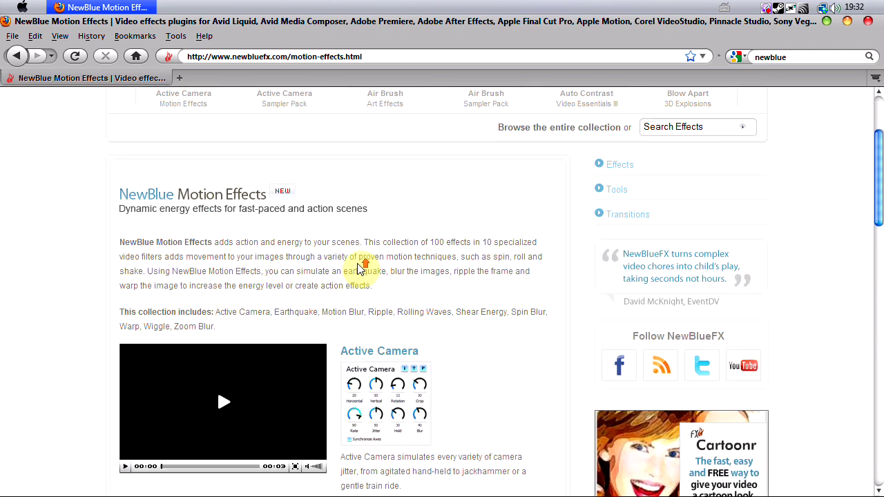
pyautogui.scroll(-4, 360, 268)
pyautogui.scroll(-5, 359, 269)
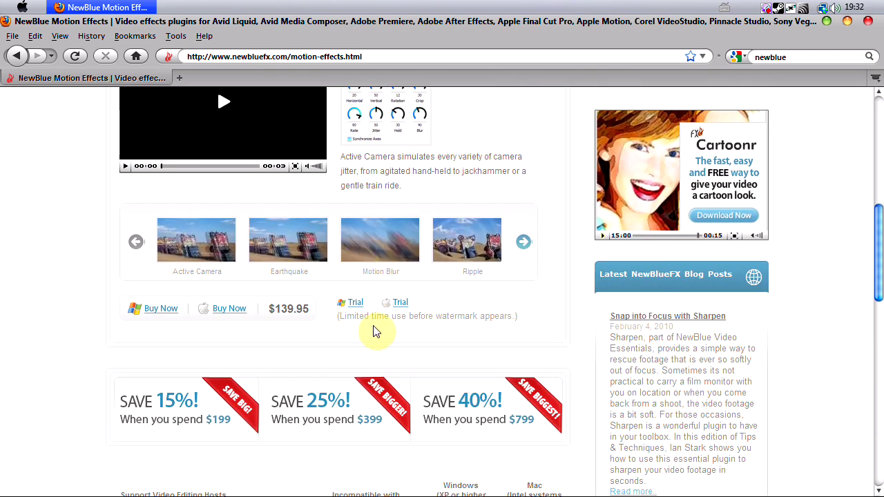
pyautogui.click(866, 22)
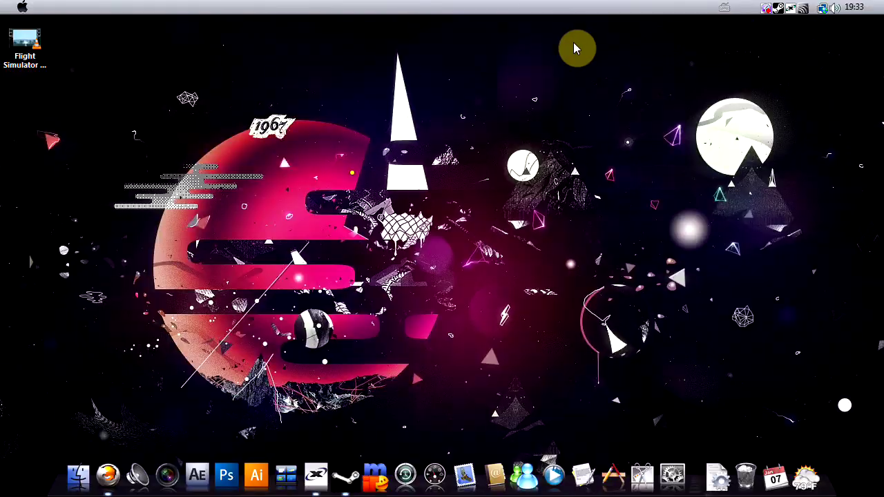
# - Launch Vegas Pro 9.0 without associating .veg files and restore its window down to reveal the desktop
pyautogui.click(169, 470)
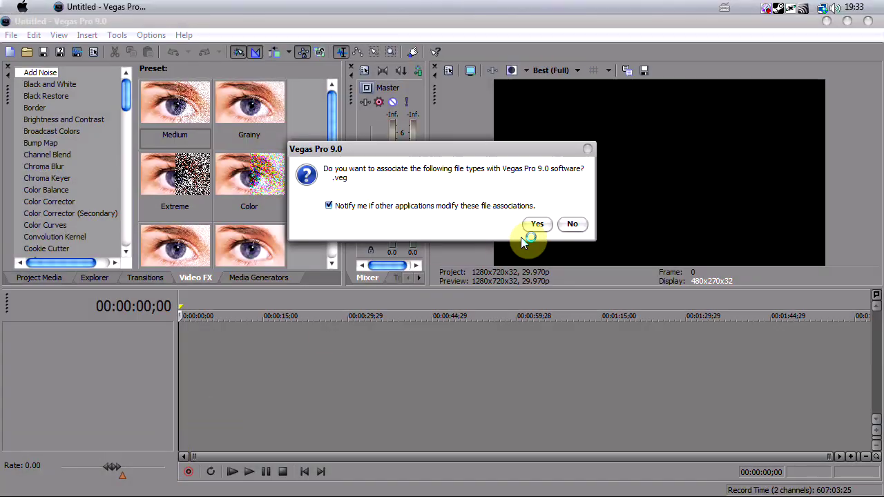
pyautogui.click(573, 225)
pyautogui.doubleClick(226, 22)
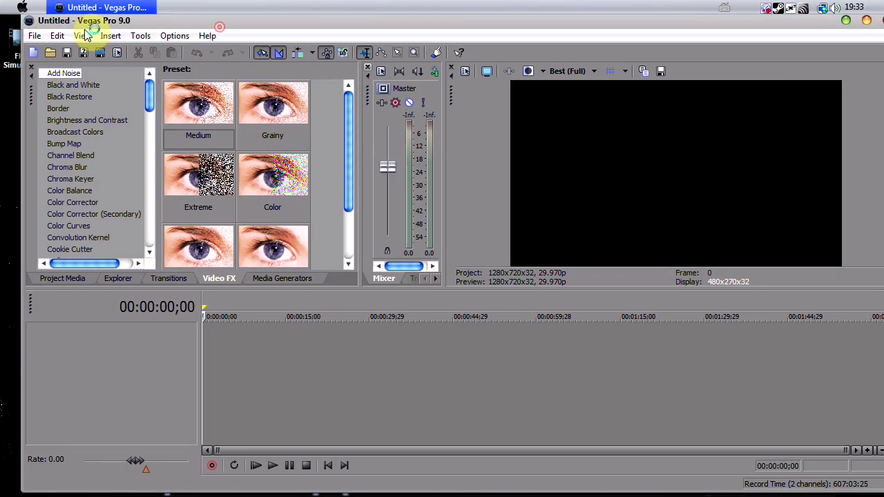
# - Place the desktop Flight Simulator X - After Effects video at the start of the empty timeline
pyautogui.click(15, 43)
pyautogui.moveTo(14, 36); pyautogui.dragTo(270, 333)
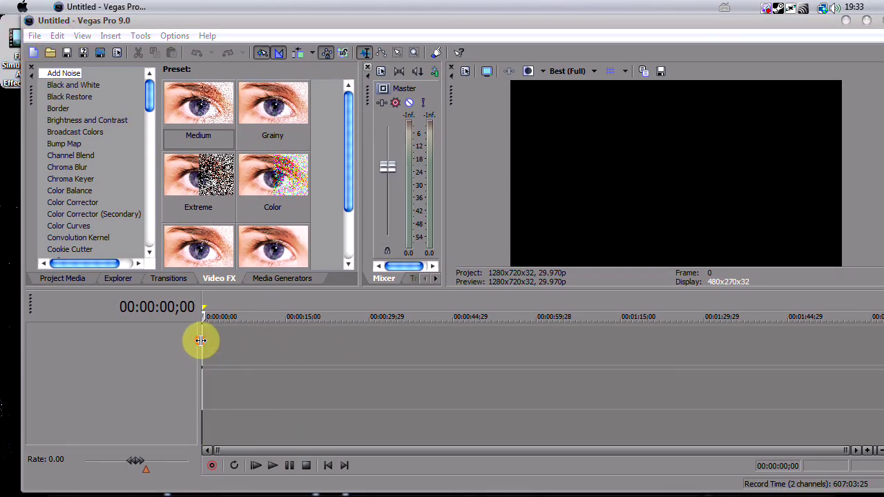
pyautogui.moveTo(200, 340); pyautogui.dragTo(202, 340)
pyautogui.click(240, 338)
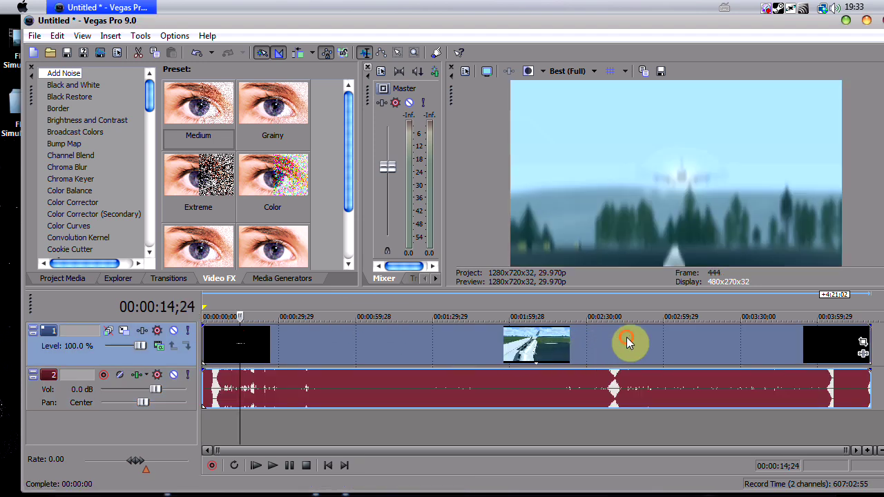
# - Split the flight video at 00:02:45;20 and delete the portion before the cut
pyautogui.click(627, 342)
pyautogui.press('s')
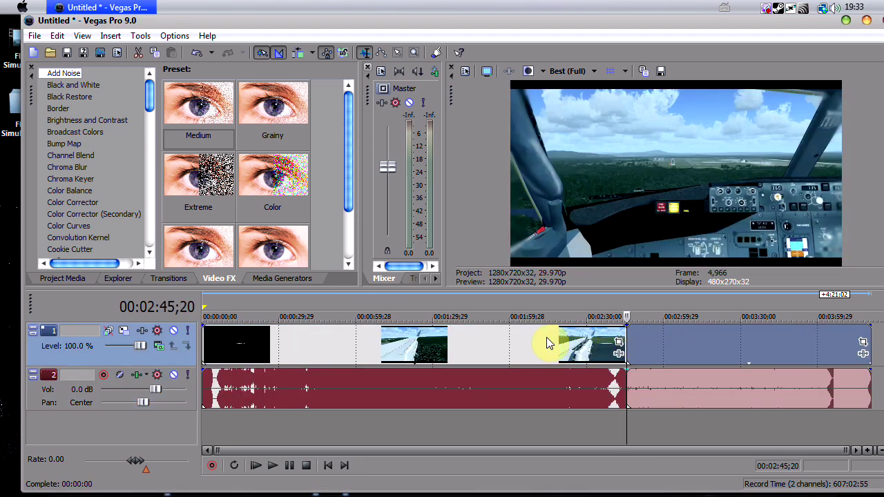
pyautogui.click(546, 338)
pyautogui.press('Delete')
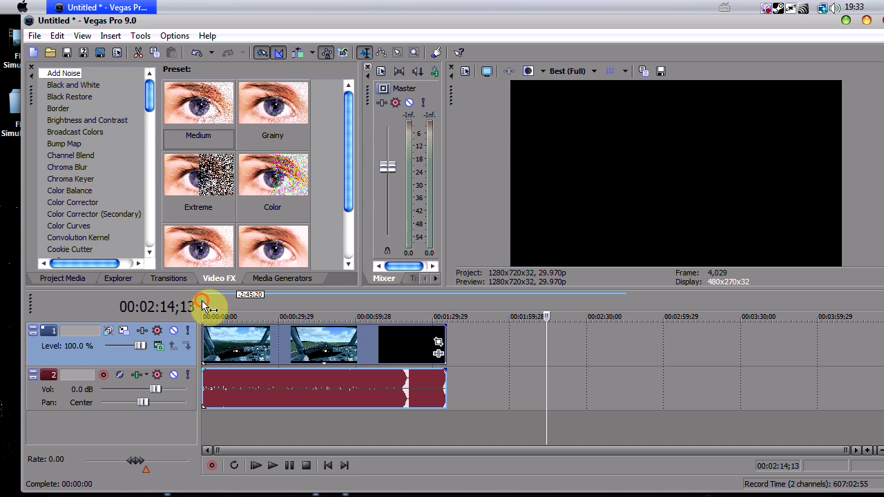
# - Split the remaining clip at 00:01:19;06, at the fade to black, and delete the ending after it
pyautogui.click(218, 309)
pyautogui.moveTo(373, 315); pyautogui.dragTo(408, 315)
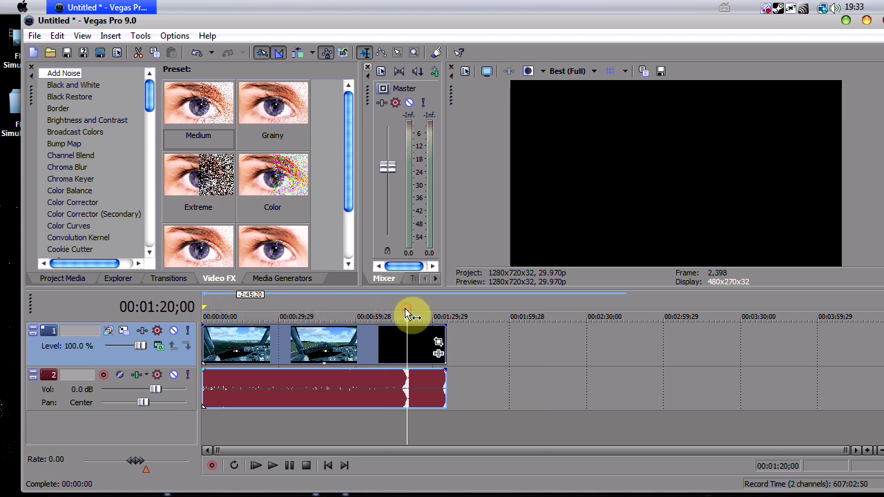
pyautogui.press('s')
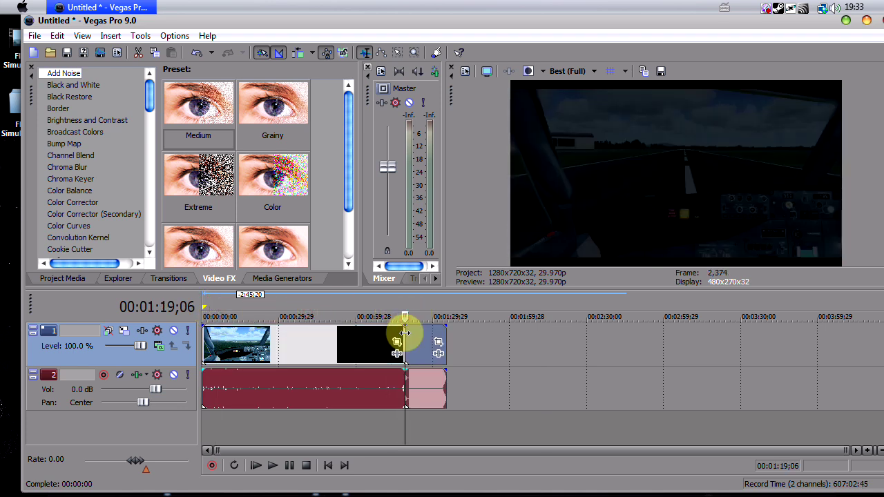
pyautogui.press('Delete')
# - Find the landing approach in the clip, split it at 00:00:35;08 and delete the portion before the cut
pyautogui.click(265, 335)
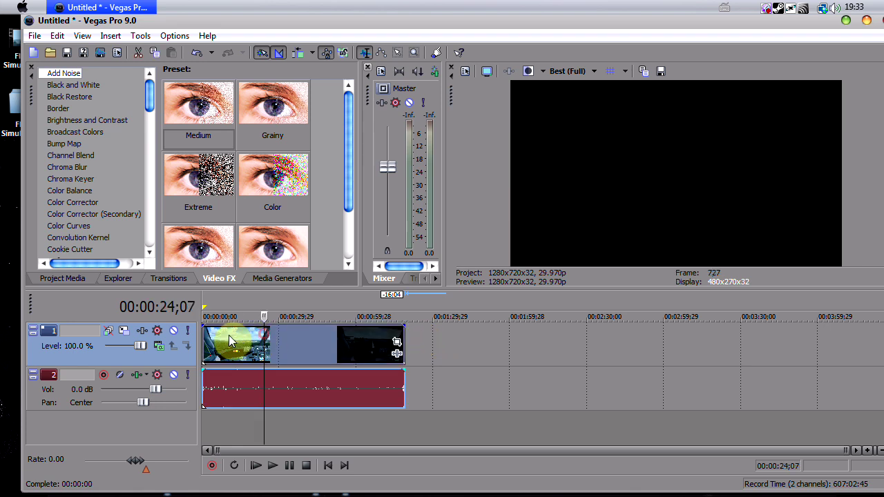
pyautogui.click(229, 335)
pyautogui.click(273, 333)
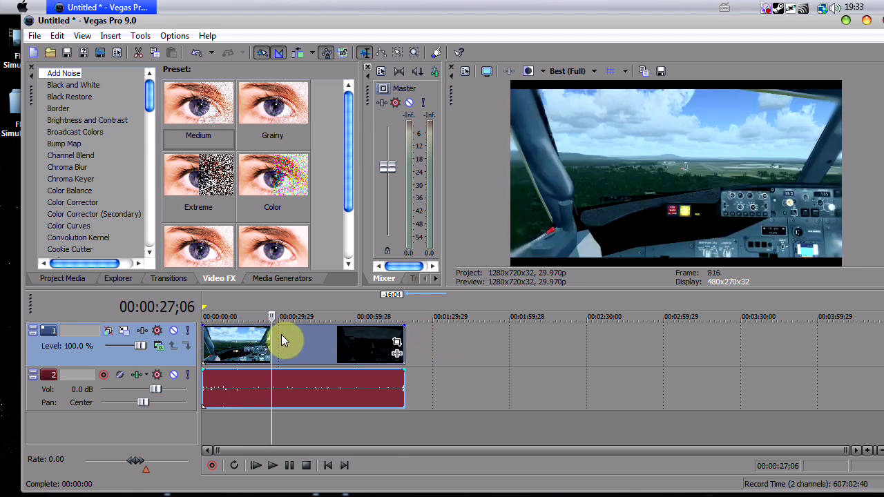
pyautogui.click(289, 336)
pyautogui.click(313, 340)
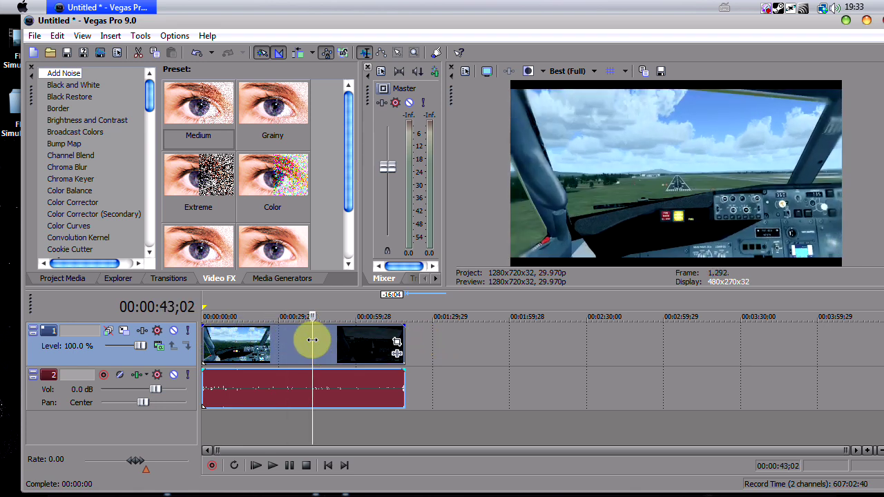
pyautogui.click(292, 341)
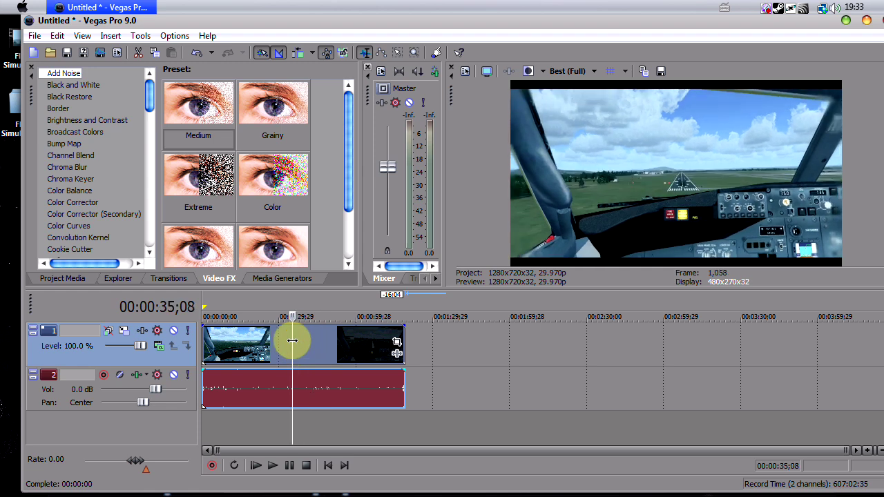
pyautogui.press('s')
pyautogui.click(239, 341)
pyautogui.press('Delete')
pyautogui.moveTo(330, 342); pyautogui.dragTo(218, 344)
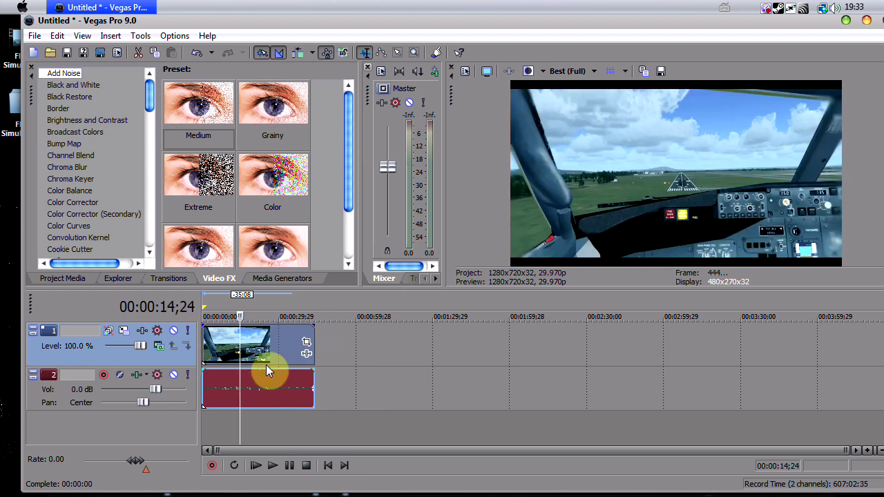
# - Lower the audio track's volume to -2.8 dB
pyautogui.scroll(4, 239, 299)
pyautogui.scroll(2, 316, 312)
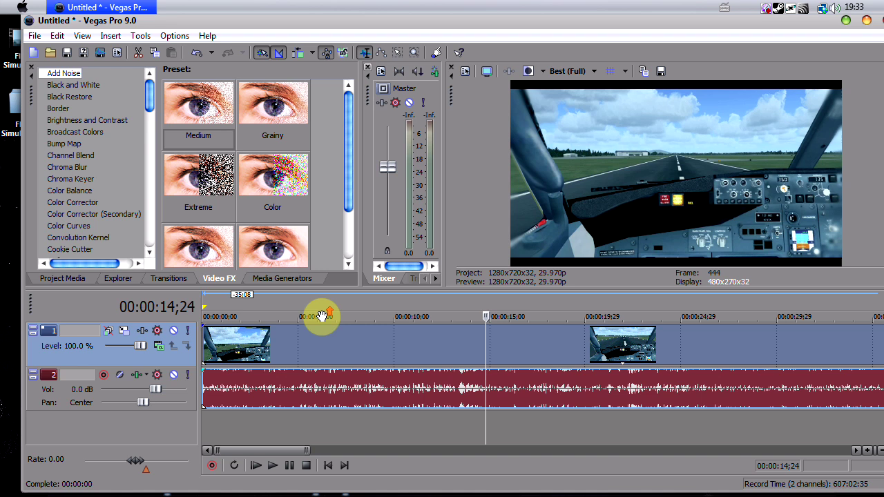
pyautogui.moveTo(155, 389); pyautogui.dragTo(141, 391)
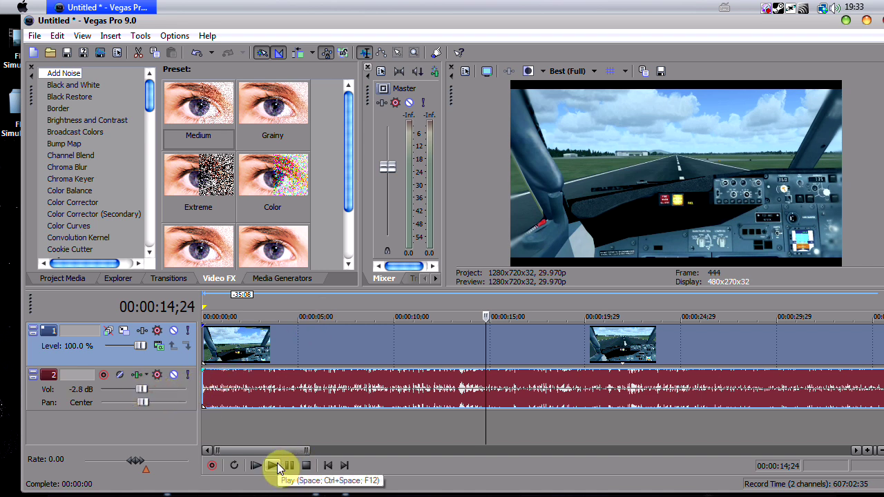
# - Play the landing from 00:00:10;03 to find the touchdown and place the playhead at 00:00:17;02
pyautogui.scroll(-2, 354, 354)
pyautogui.moveTo(365, 304); pyautogui.dragTo(352, 316)
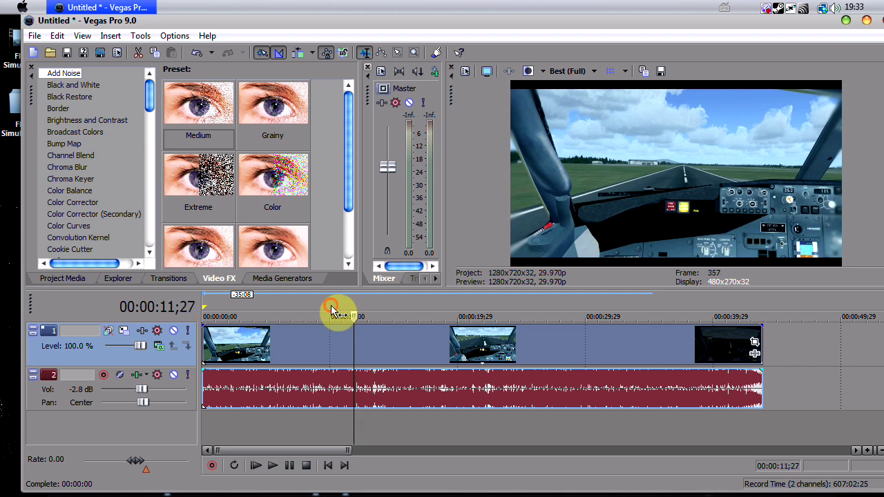
pyautogui.click(332, 312)
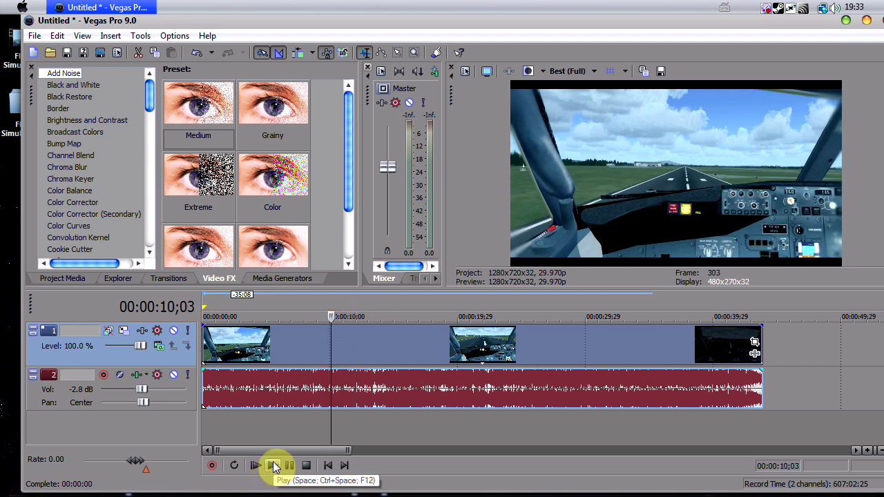
pyautogui.doubleClick(420, 22)
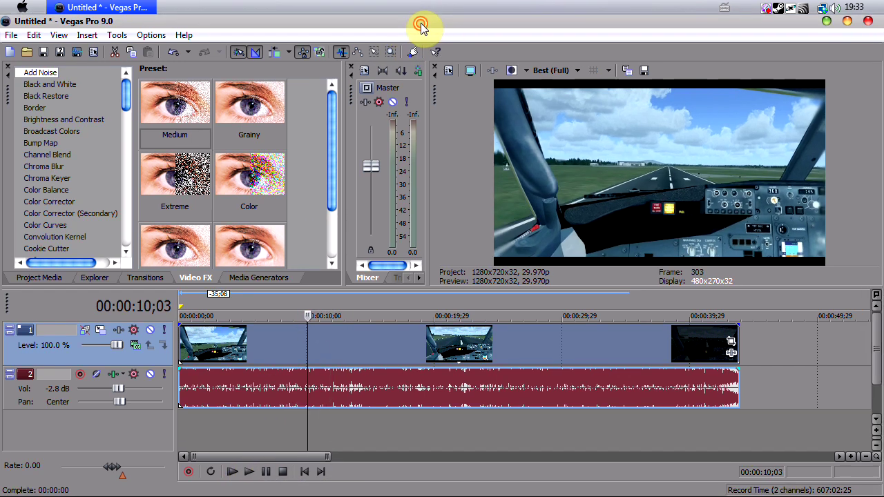
pyautogui.click(255, 472)
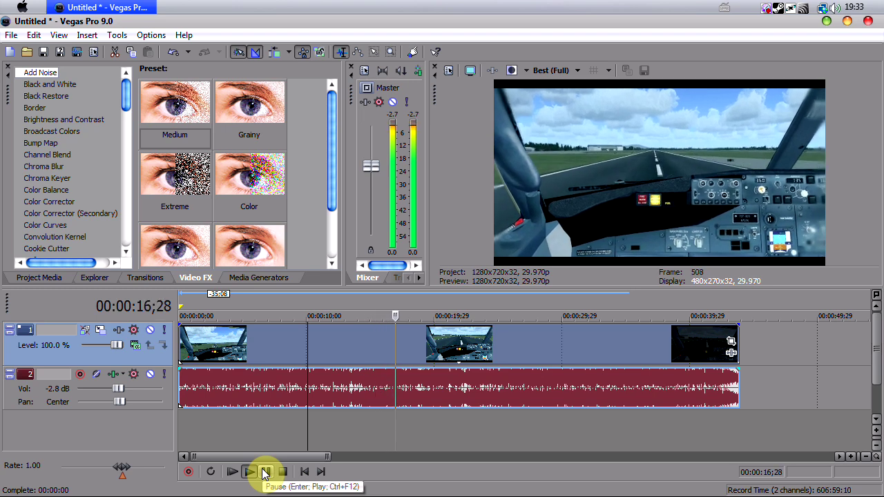
pyautogui.click(266, 472)
pyautogui.scroll(5, 425, 342)
pyautogui.press('Left')
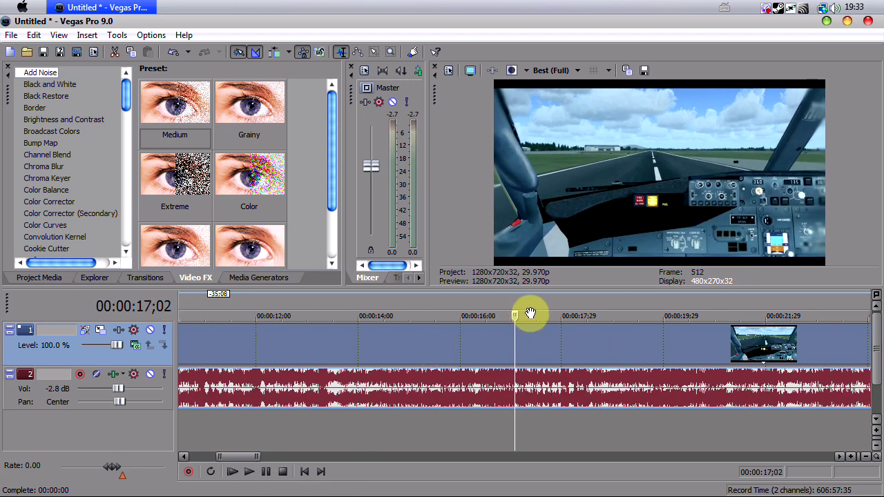
# - Insert an unnamed marker on the timeline at 00:00:17;02
pyautogui.scroll(-2, 508, 342)
pyautogui.scroll(-3, 506, 346)
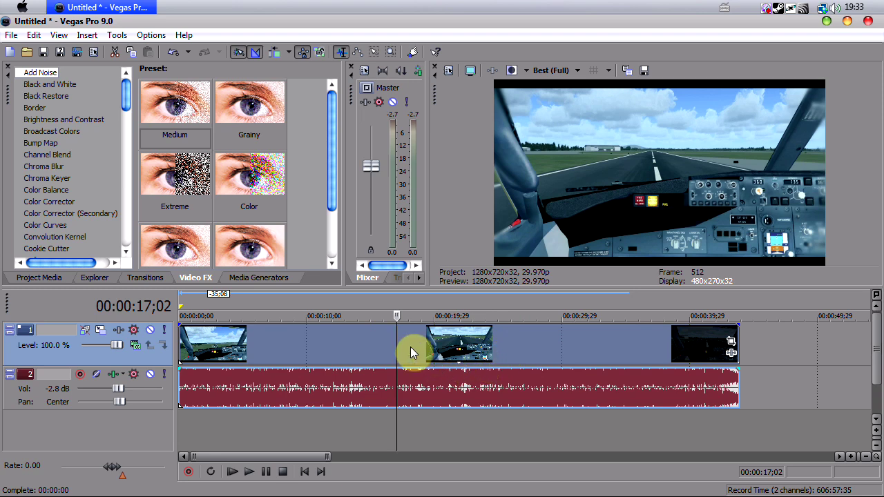
pyautogui.scroll(5, 410, 353)
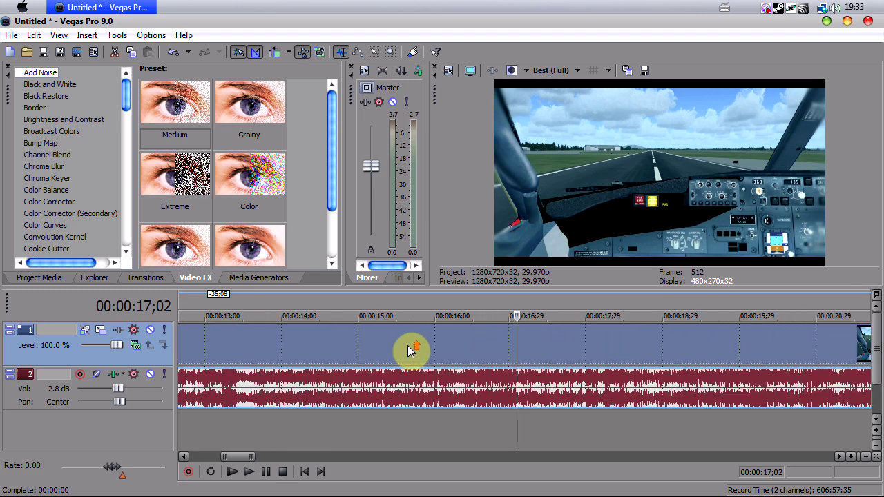
pyautogui.rightClick(519, 314)
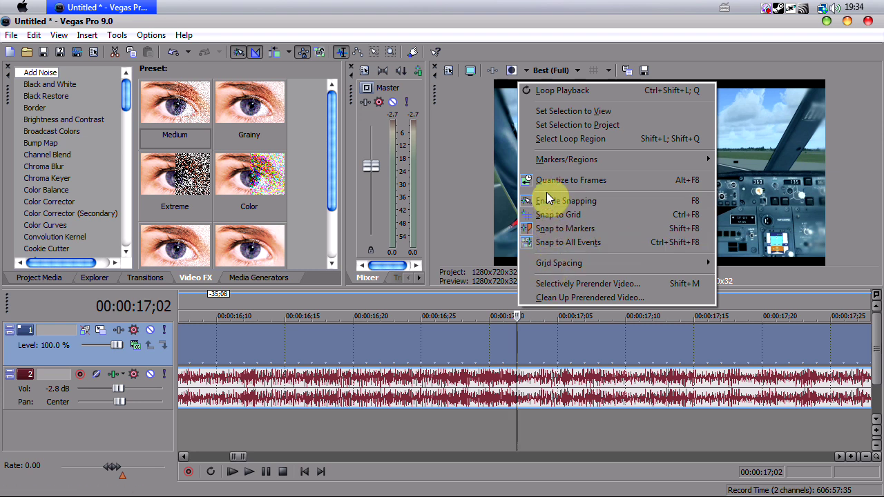
pyautogui.moveTo(548, 163)
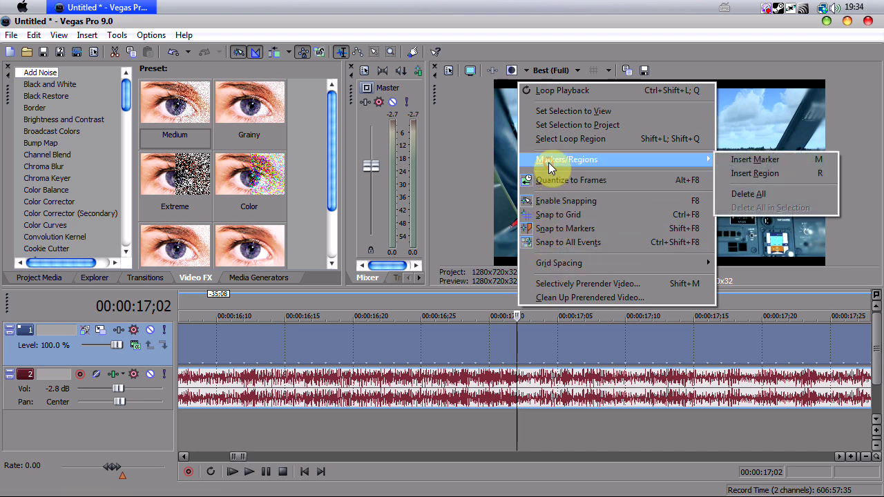
pyautogui.click(750, 160)
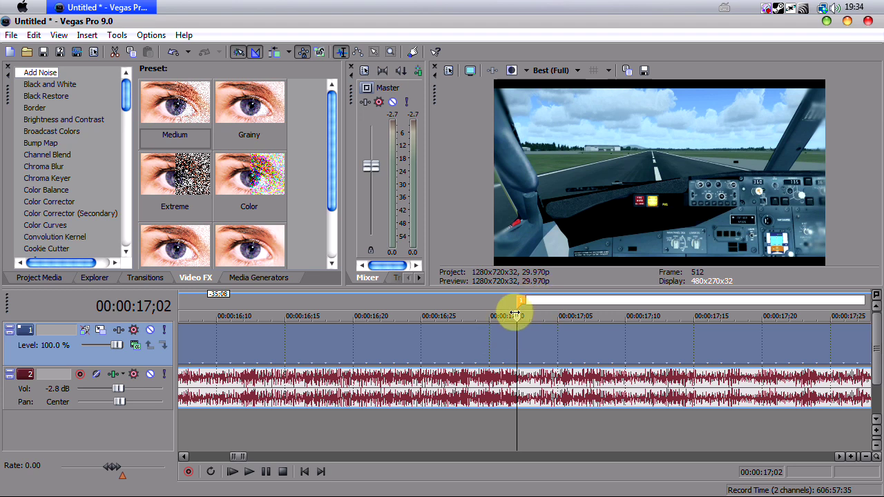
pyautogui.click(519, 315)
# - Play on from the first marker and insert a second unnamed marker at 00:00:19;09
pyautogui.scroll(-5, 518, 345)
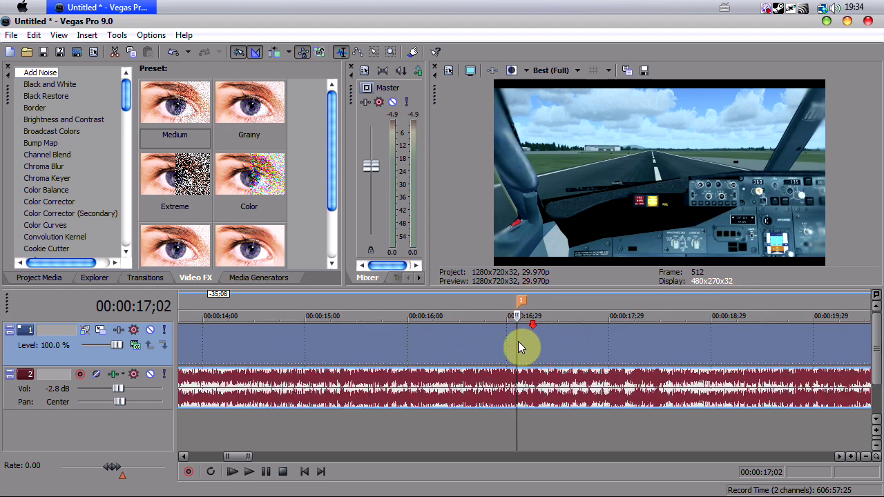
pyautogui.click(250, 475)
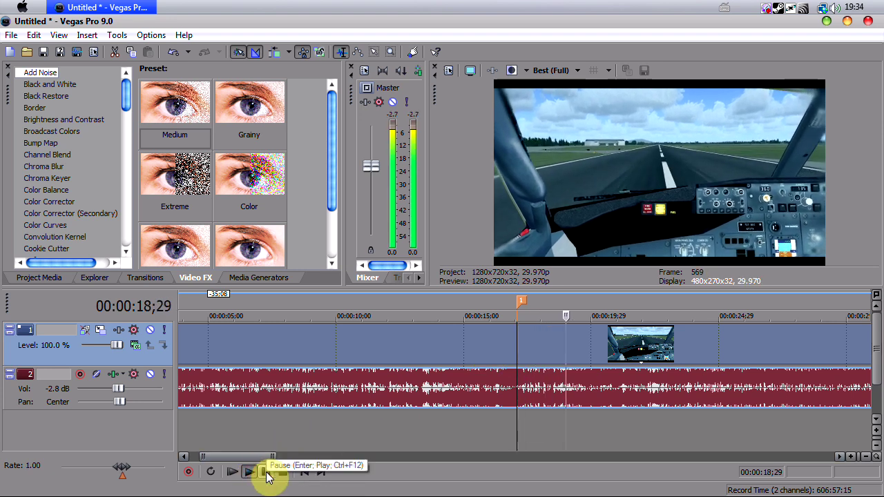
pyautogui.click(268, 475)
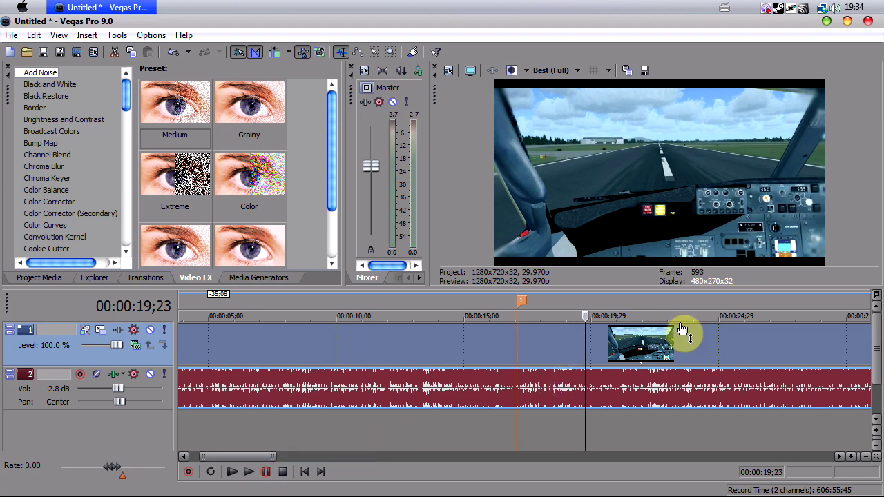
pyautogui.moveTo(586, 320); pyautogui.dragTo(574, 315)
pyautogui.rightClick(574, 303)
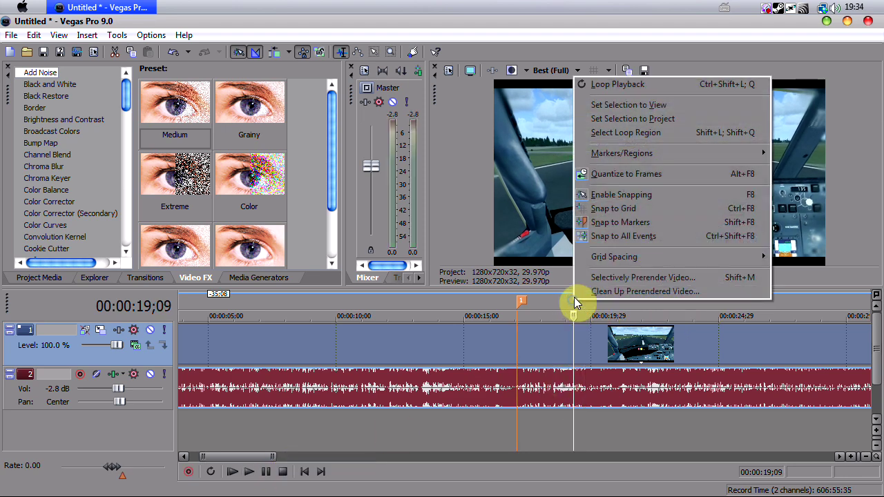
pyautogui.moveTo(615, 153)
pyautogui.click(544, 153)
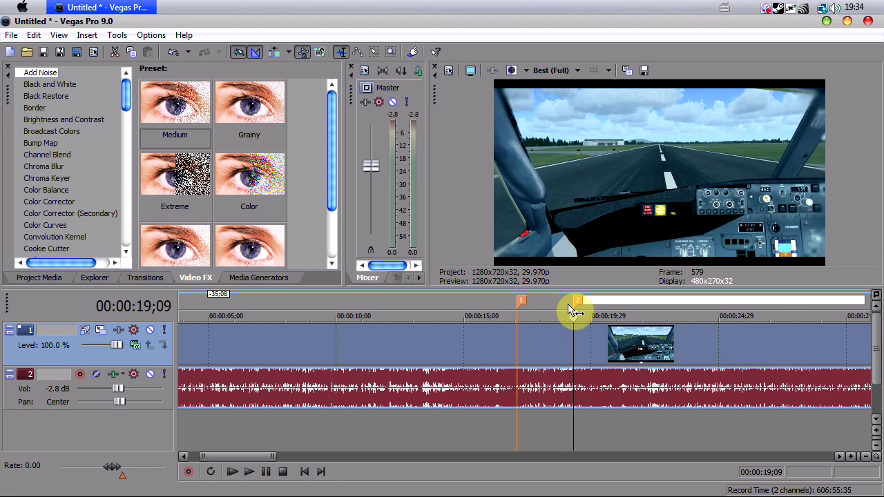
pyautogui.click(568, 306)
pyautogui.scroll(-3, 471, 304)
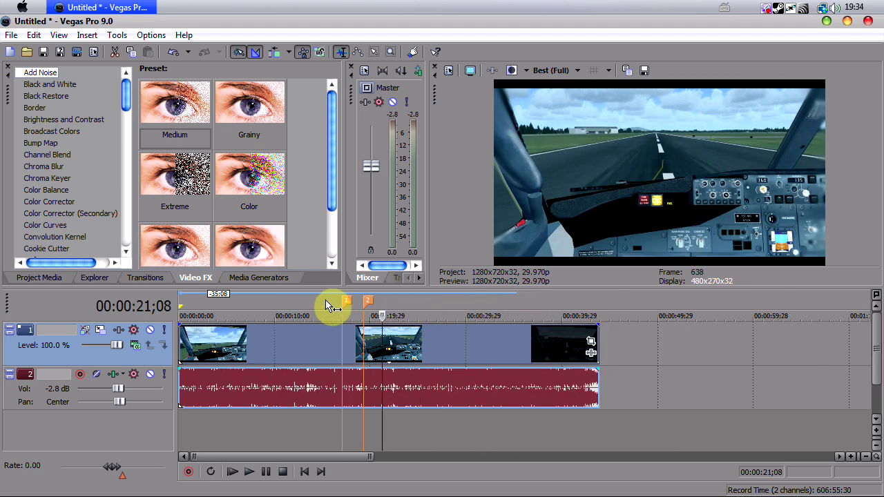
pyautogui.click(330, 306)
pyautogui.click(342, 308)
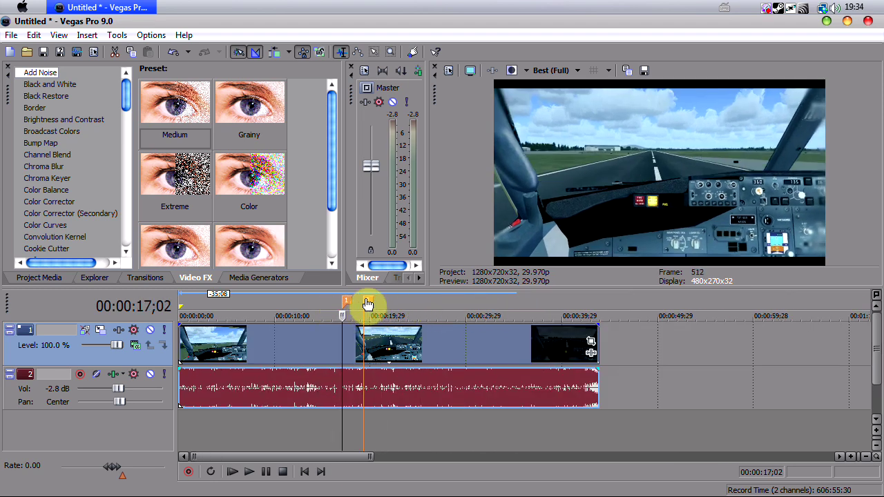
pyautogui.click(387, 311)
pyautogui.click(328, 310)
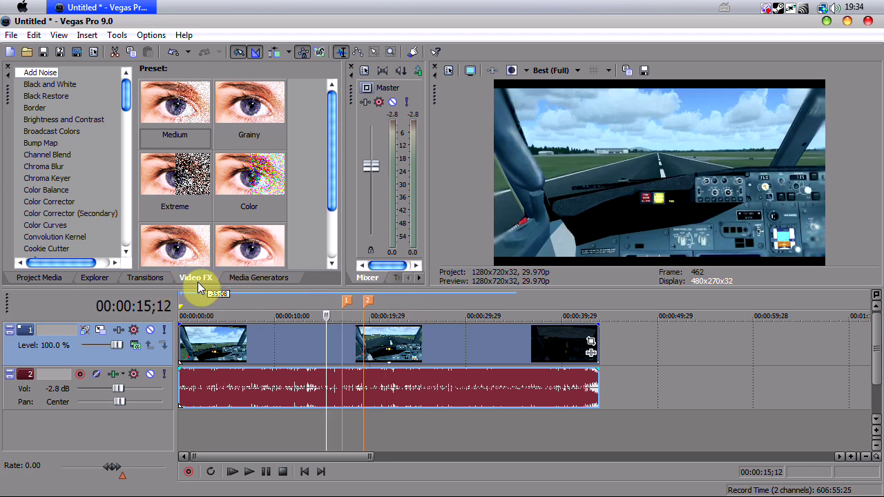
# - Apply the NewBlue Active Camera video effect with the Dirt Road preset to the flight video event
pyautogui.moveTo(127, 97); pyautogui.dragTo(125, 158)
pyautogui.click(64, 167)
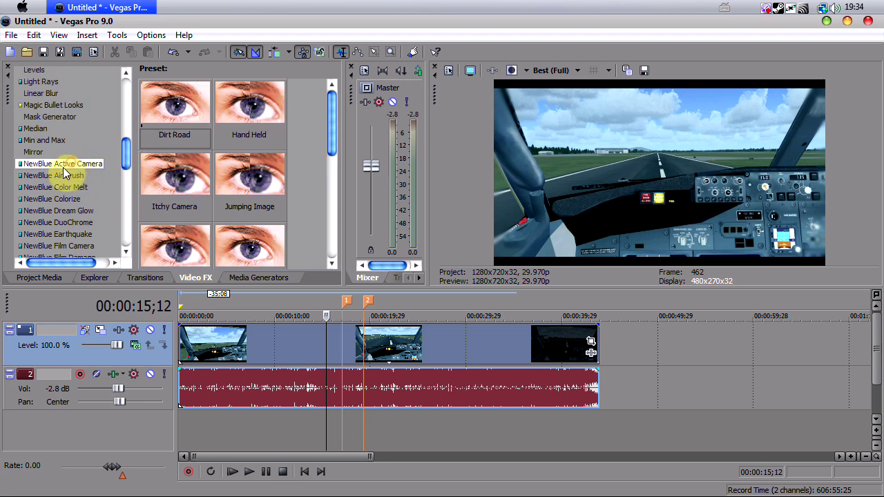
pyautogui.moveTo(59, 168); pyautogui.dragTo(406, 348)
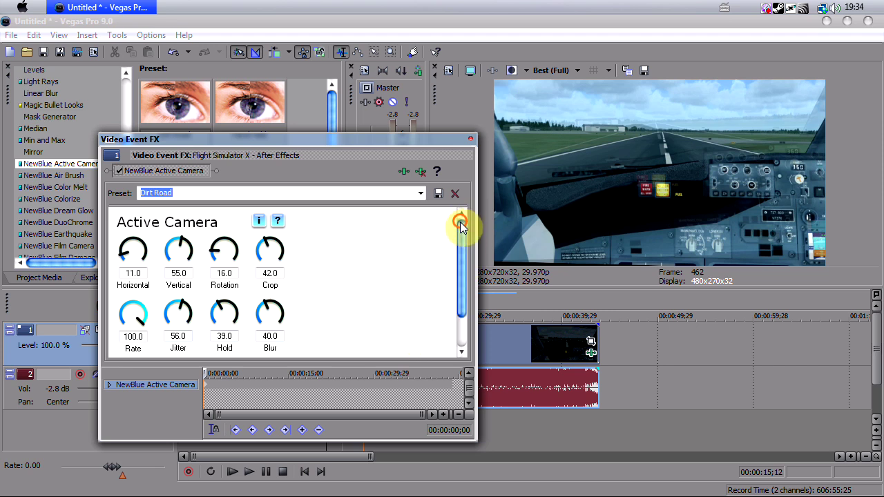
pyautogui.moveTo(462, 223)
pyautogui.mouseDown()
pyautogui.moveTo(462, 238)
pyautogui.moveTo(462, 215)
pyautogui.mouseUp()
# - Set all eight Active Camera values, from Horizontal to Blur, to 0.0 at the start of the effect timeline
pyautogui.moveTo(205, 373)
pyautogui.mouseDown()
pyautogui.moveTo(352, 372)
pyautogui.moveTo(197, 376)
pyautogui.moveTo(223, 393)
pyautogui.moveTo(208, 375)
pyautogui.mouseUp()
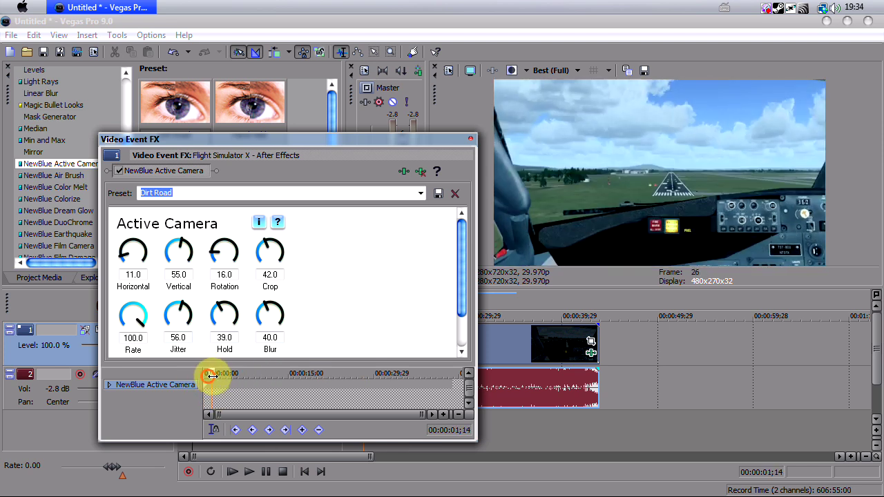
pyautogui.moveTo(211, 375); pyautogui.dragTo(203, 371)
pyautogui.moveTo(134, 316)
pyautogui.mouseDown()
pyautogui.moveTo(116, 338)
pyautogui.moveTo(130, 308)
pyautogui.mouseUp()
pyautogui.moveTo(215, 303); pyautogui.dragTo(230, 439)
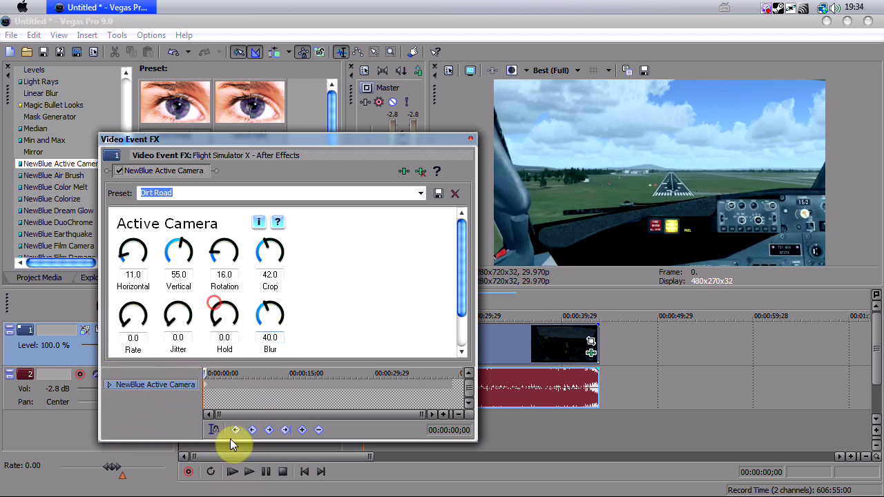
pyautogui.moveTo(283, 249); pyautogui.dragTo(243, 334)
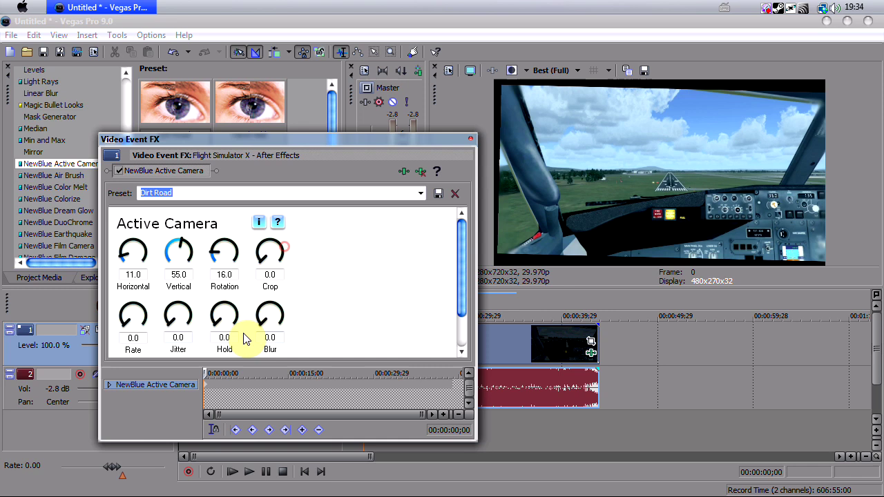
pyautogui.moveTo(224, 234); pyautogui.dragTo(213, 362)
pyautogui.moveTo(214, 257); pyautogui.dragTo(212, 296)
pyautogui.moveTo(181, 239); pyautogui.dragTo(193, 411)
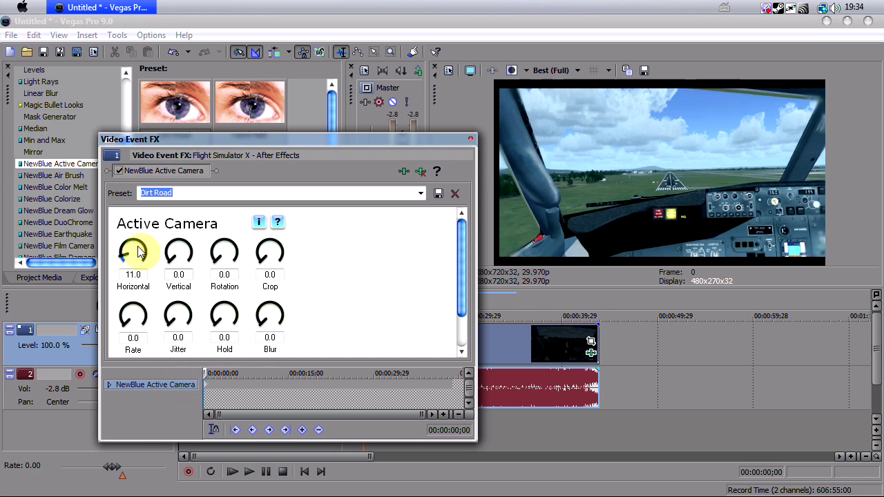
pyautogui.moveTo(136, 251); pyautogui.dragTo(188, 351)
# - Place the effect timeline's cursor at 00:00:17;00, just before the first marker
pyautogui.moveTo(358, 135); pyautogui.dragTo(683, 139)
pyautogui.click(537, 378)
pyautogui.moveTo(537, 378); pyautogui.dragTo(624, 379)
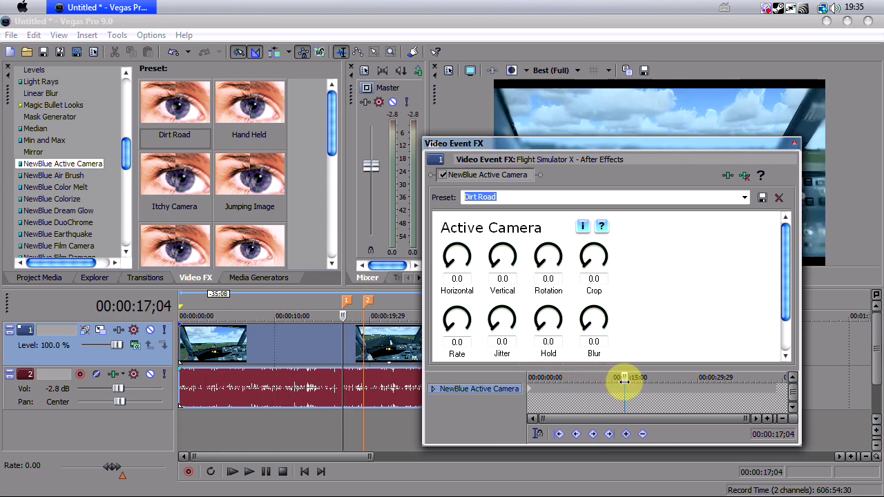
pyautogui.moveTo(624, 379); pyautogui.dragTo(622, 378)
pyautogui.click(333, 308)
pyautogui.scroll(3, 343, 305)
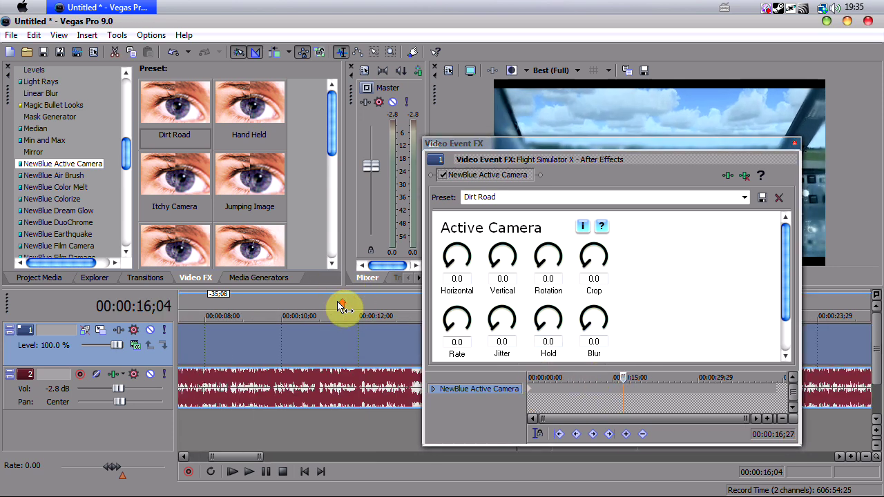
pyautogui.moveTo(491, 146); pyautogui.dragTo(635, 139)
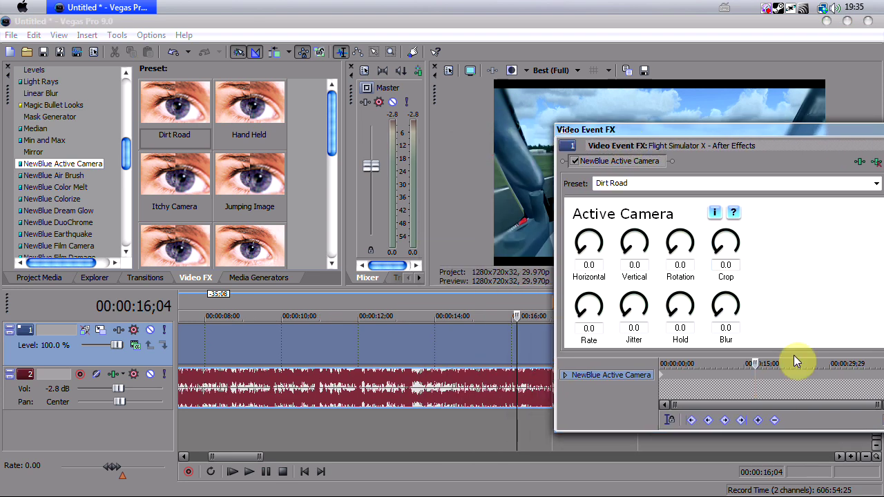
pyautogui.moveTo(756, 364); pyautogui.dragTo(757, 364)
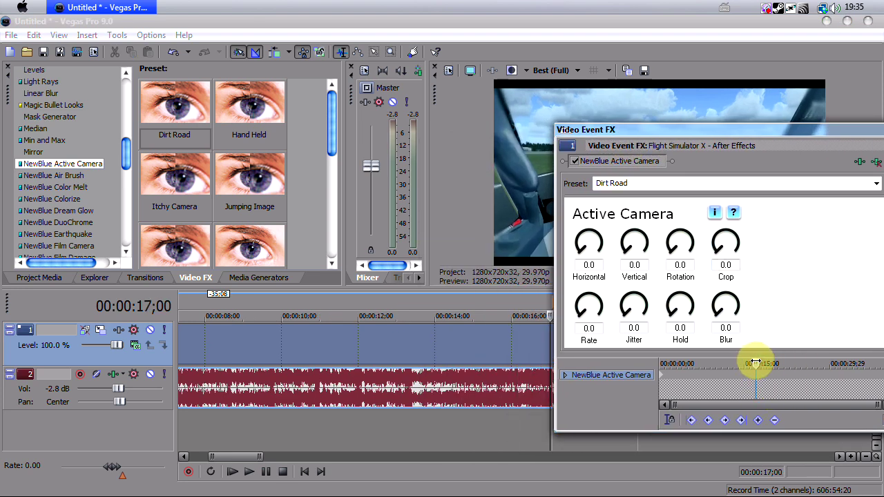
# - Add an Active Camera keyframe at 00:00:17;01 with all values at zero and place the effect cursor at 00:00:17;02
pyautogui.moveTo(690, 131); pyautogui.dragTo(201, 152)
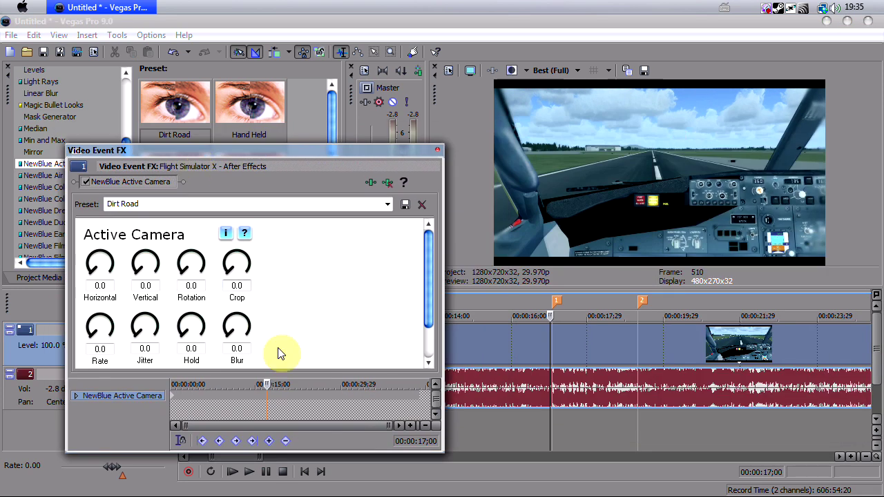
pyautogui.click(269, 382)
pyautogui.moveTo(268, 382); pyautogui.dragTo(266, 383)
pyautogui.scroll(2, 273, 385)
pyautogui.doubleClick(281, 398)
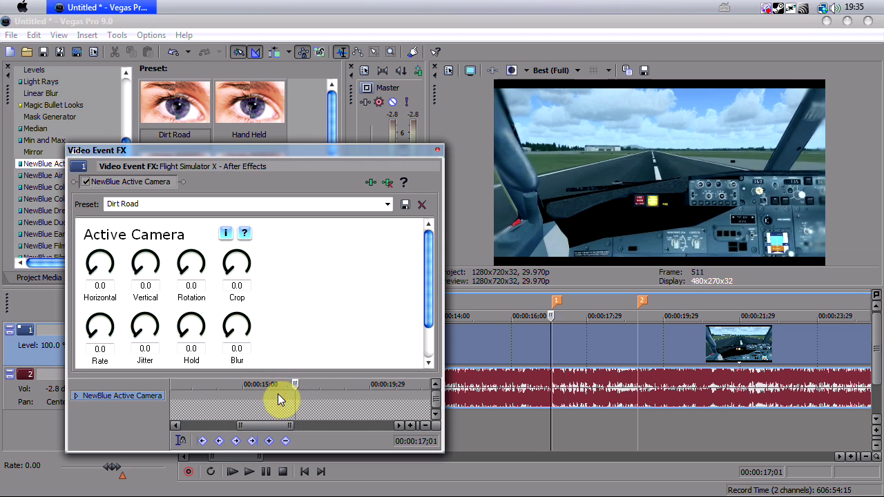
pyautogui.scroll(2, 280, 400)
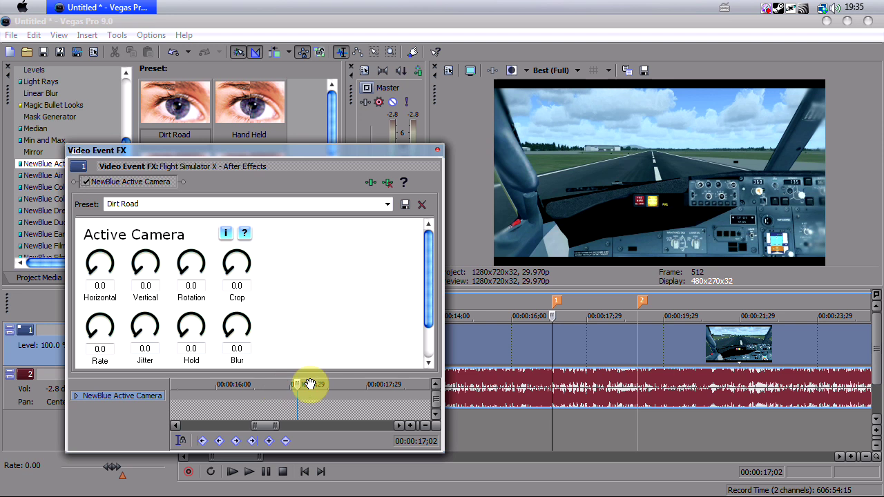
pyautogui.press('Left')
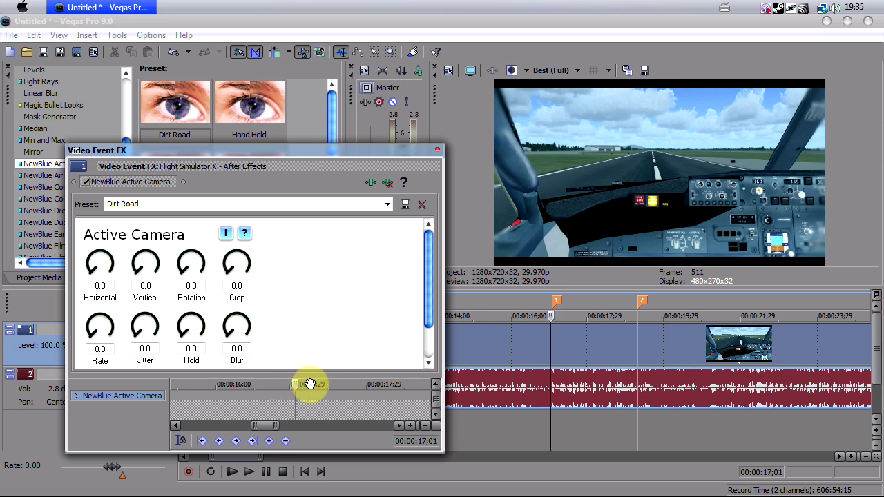
pyautogui.press('Left')
pyautogui.press('Left')
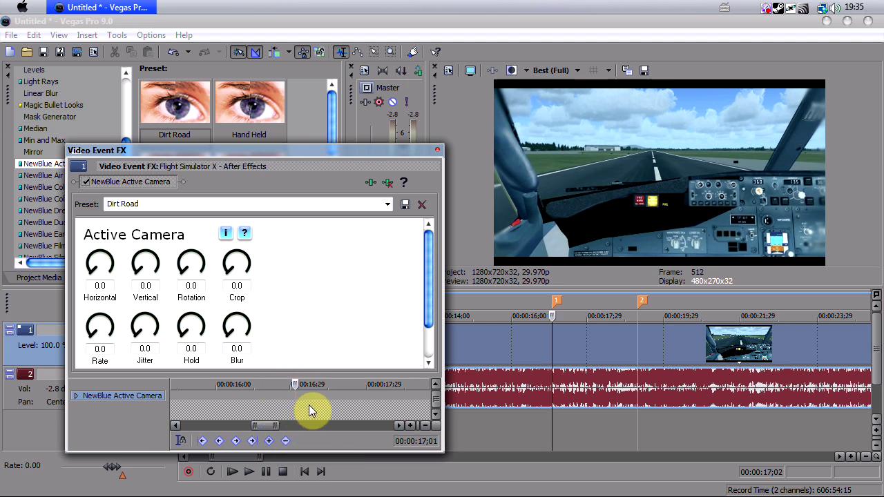
pyautogui.press('Right')
pyautogui.press('Right')
pyautogui.press('Right')
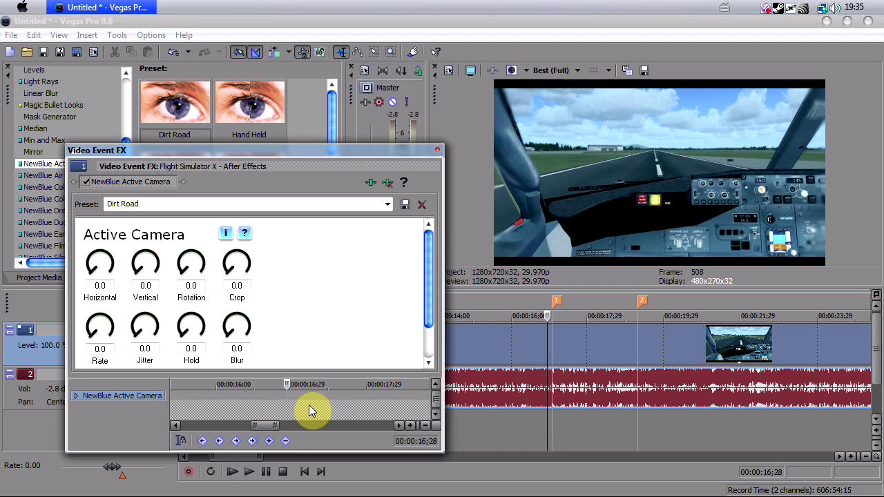
pyautogui.press('Left')
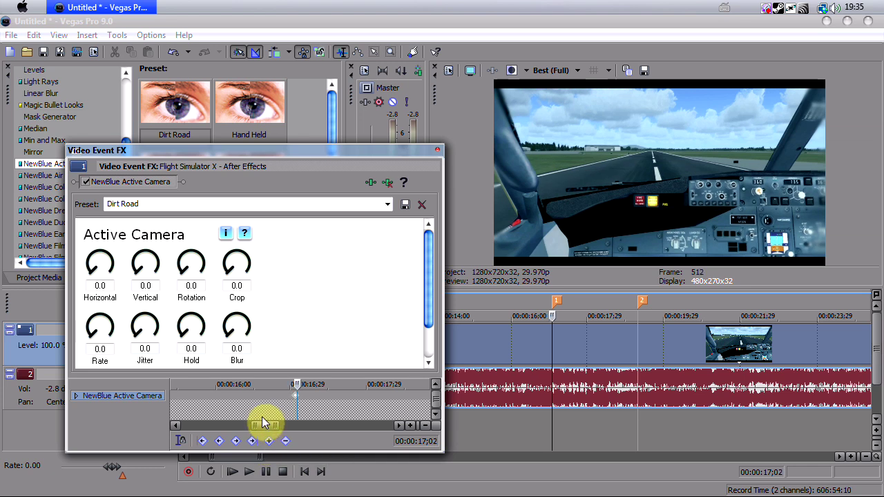
# - Place the effect timeline's cursor at 00:00:17;02, one frame after the zero-value keyframe
pyautogui.scroll(-5, 290, 409)
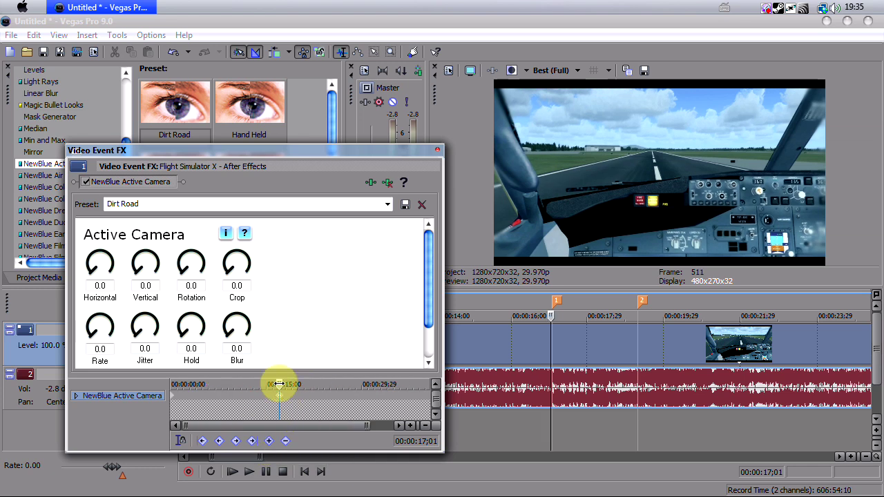
pyautogui.moveTo(278, 384)
pyautogui.mouseDown()
pyautogui.moveTo(173, 382)
pyautogui.moveTo(375, 379)
pyautogui.moveTo(277, 380)
pyautogui.mouseUp()
pyautogui.scroll(5, 299, 405)
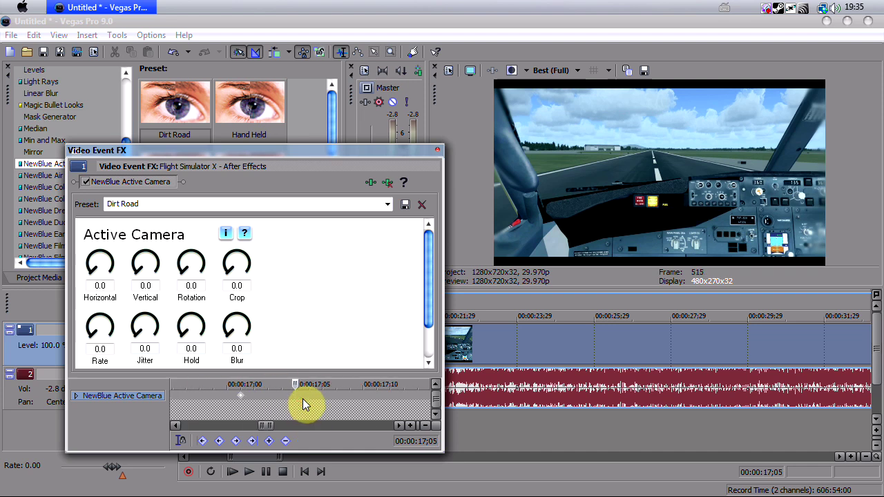
pyautogui.press('Left')
pyautogui.press('Left')
pyautogui.press('Right')
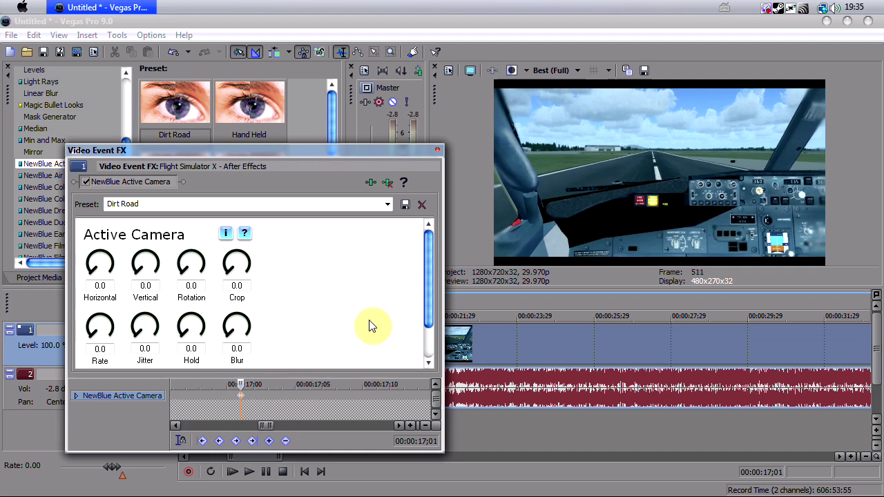
# - Move the effect window clear of the track timeline and apply the Rocket Ship preset at 00:00:17;02
pyautogui.click(340, 160)
pyautogui.moveTo(342, 170); pyautogui.dragTo(702, 156)
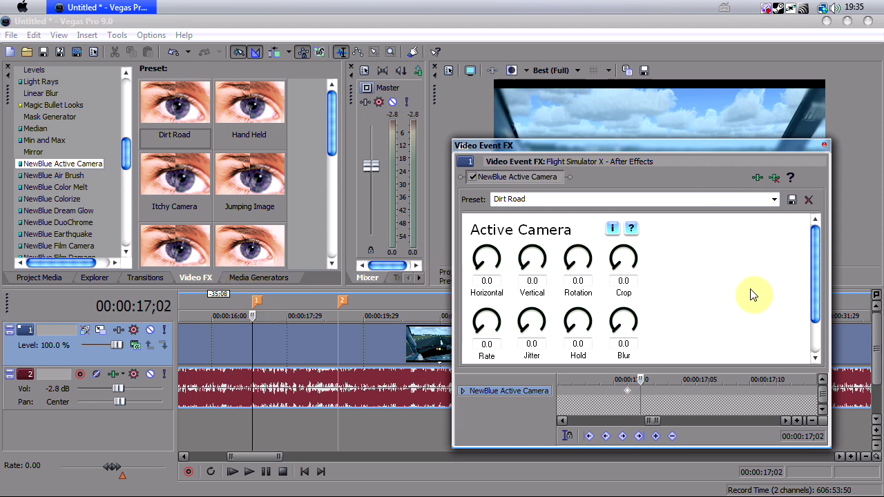
pyautogui.click(775, 200)
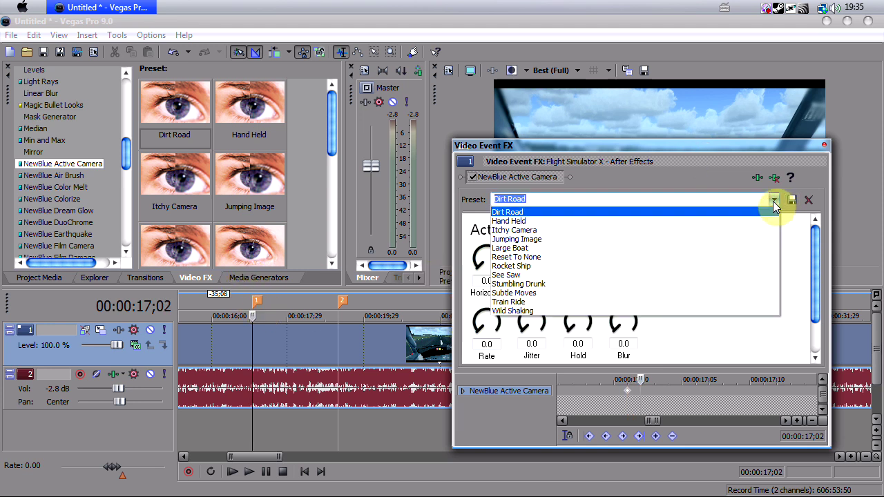
pyautogui.click(511, 266)
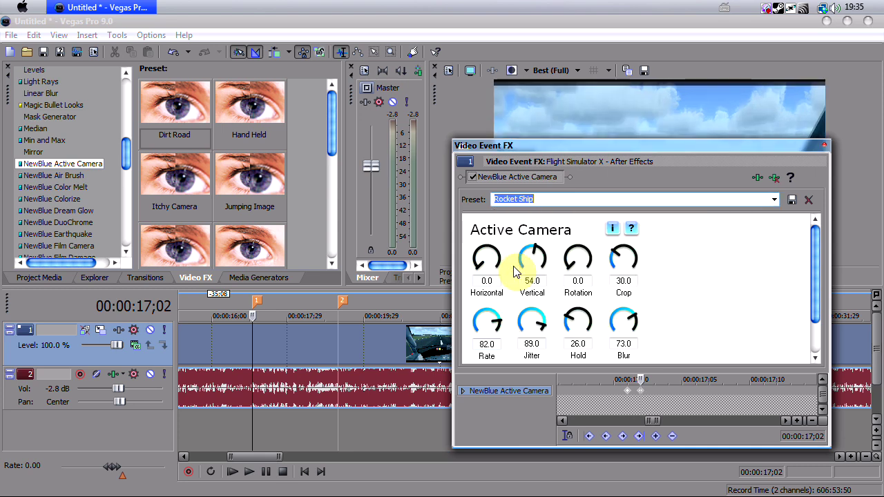
# - Uncover the preview and set the Active Camera Crop to 4.0 and Blur to 21.5 at 00:00:17;02
pyautogui.moveTo(583, 146); pyautogui.dragTo(167, 141)
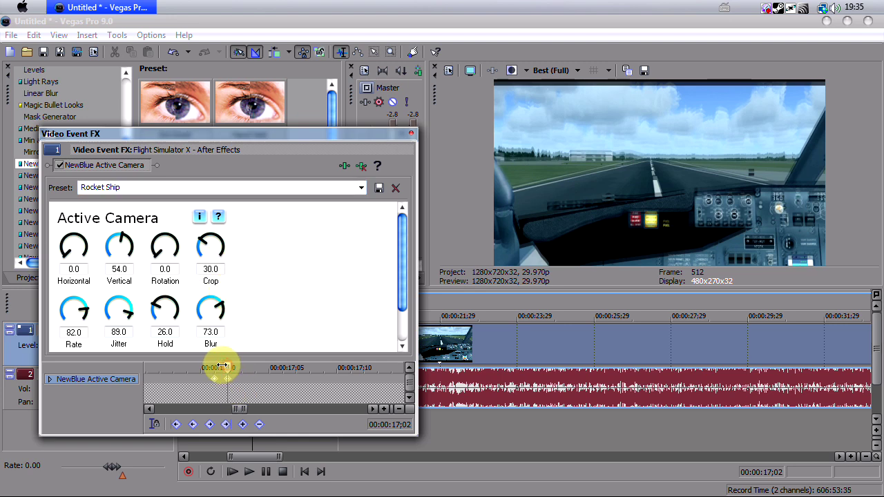
pyautogui.moveTo(221, 366)
pyautogui.mouseDown()
pyautogui.moveTo(234, 366)
pyautogui.moveTo(225, 365)
pyautogui.mouseUp()
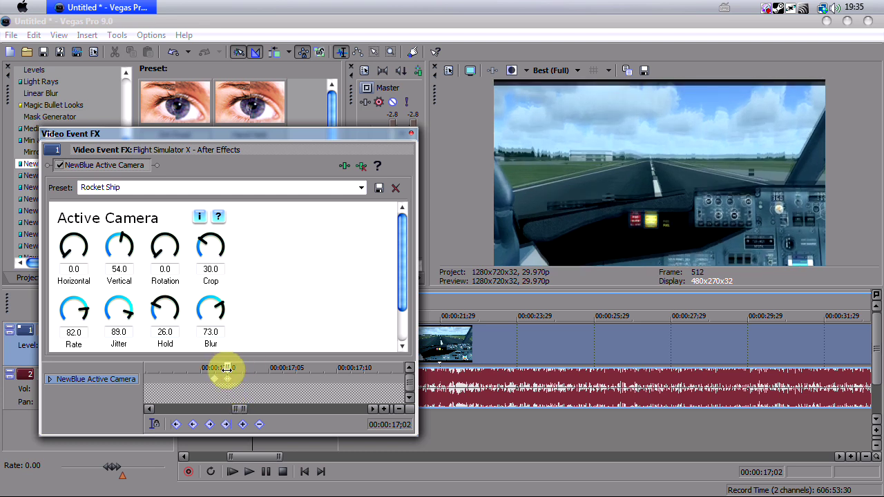
pyautogui.moveTo(202, 242); pyautogui.dragTo(185, 278)
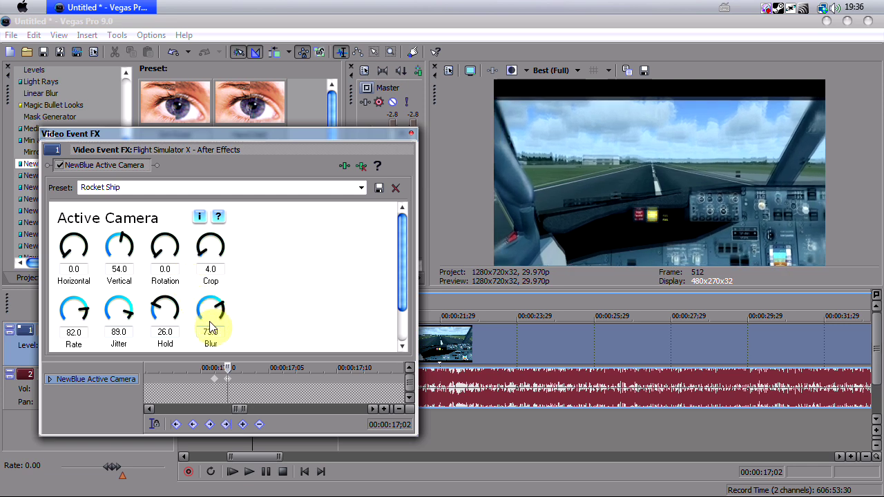
pyautogui.moveTo(211, 307); pyautogui.dragTo(297, 367)
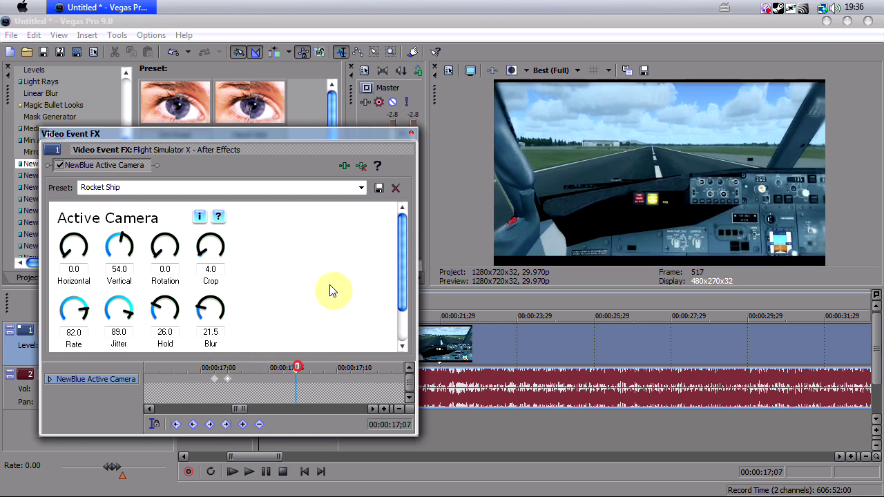
# - Close the effect settings and play the clip from 00:00:16;22 through both markers to check the shake
pyautogui.click(412, 134)
pyautogui.click(246, 304)
pyautogui.scroll(-3, 405, 316)
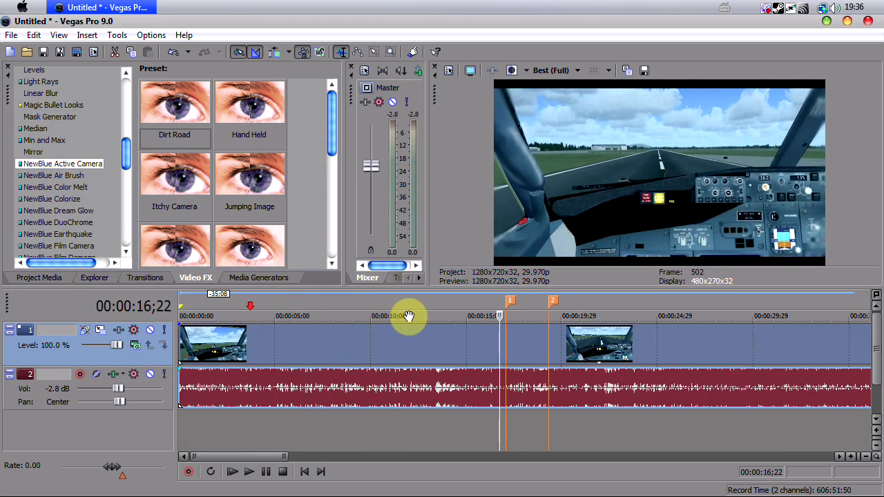
pyautogui.press('space')
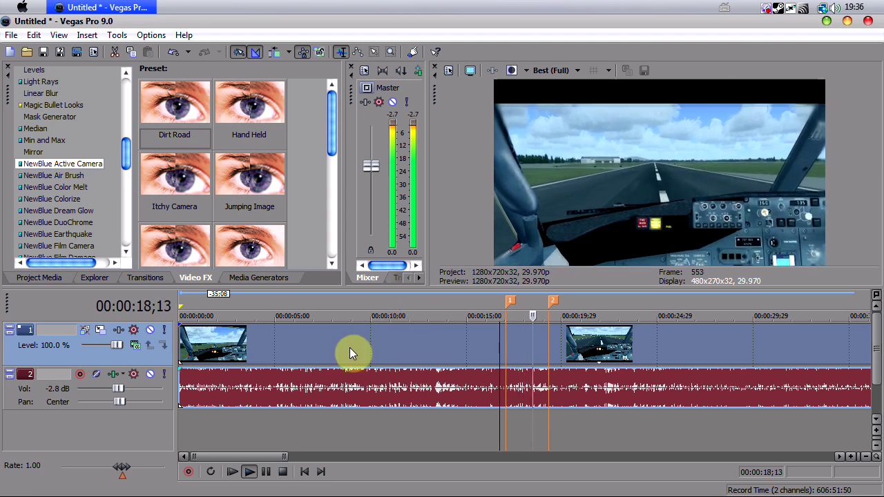
pyautogui.click(266, 472)
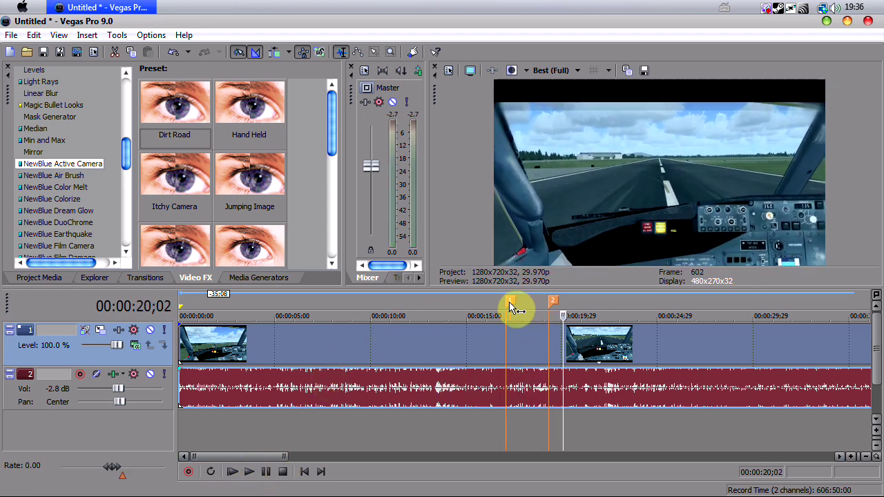
# - Reopen the flight event's Video Event FX settings and select the Active Camera keyframe at 00:00:17;02
pyautogui.scroll(4, 530, 342)
pyautogui.rightClick(525, 338)
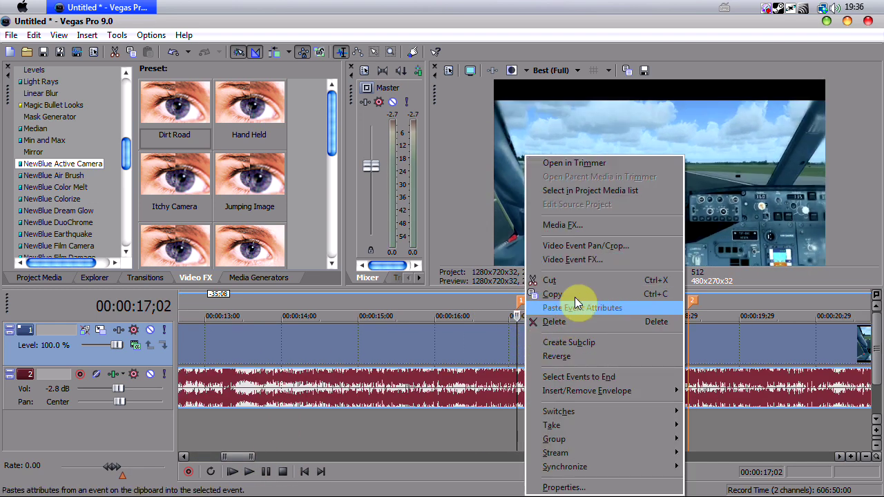
pyautogui.click(614, 258)
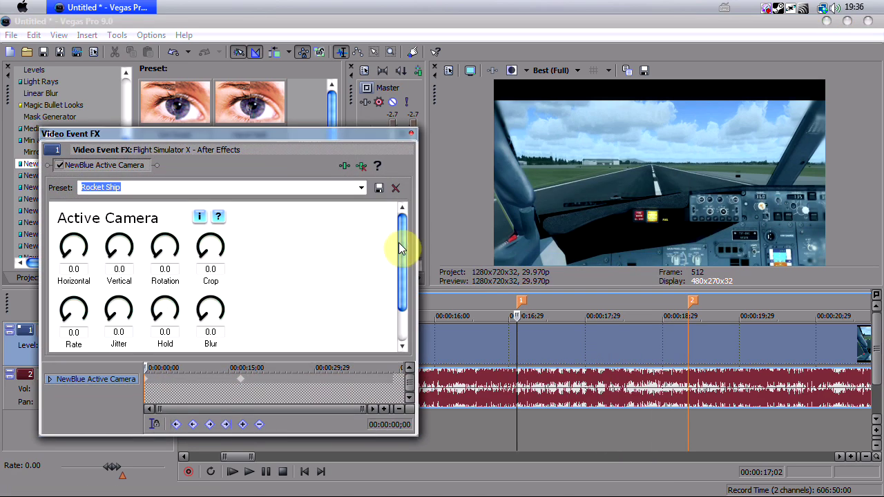
pyautogui.moveTo(147, 368); pyautogui.dragTo(206, 364)
pyautogui.scroll(2, 253, 384)
pyautogui.scroll(3, 277, 384)
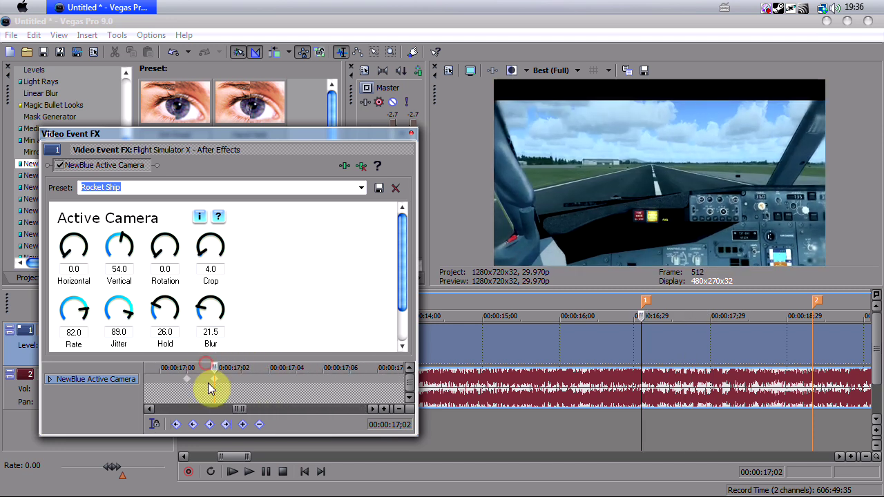
pyautogui.doubleClick(215, 385)
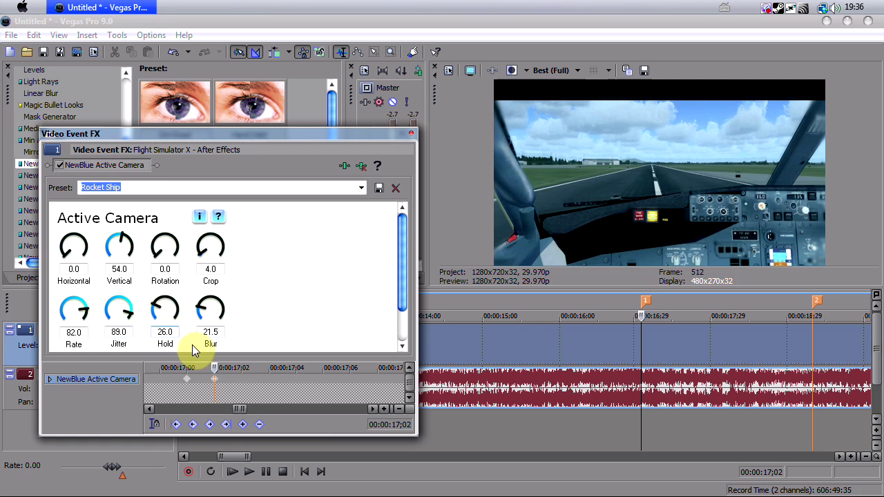
# - Set the Active Camera Rate to 83.0 and Jitter to 73.0 on the 00:00:17;02 keyframe
pyautogui.moveTo(74, 310); pyautogui.dragTo(65, 355)
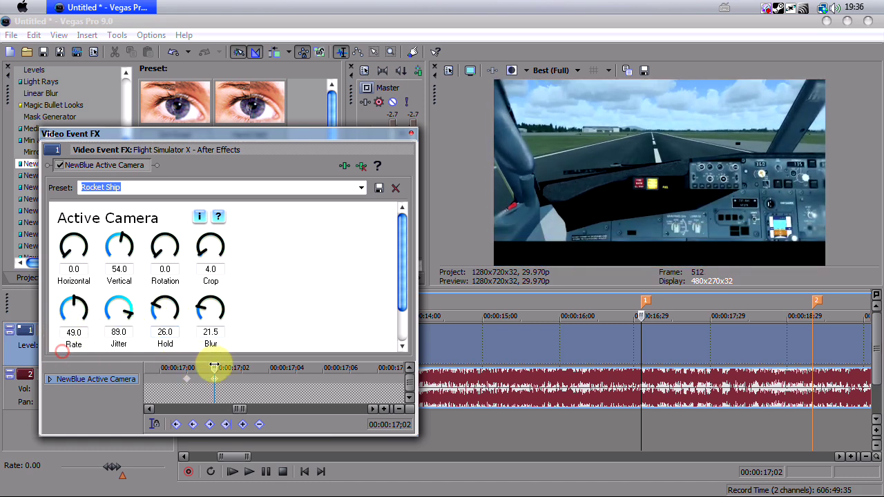
pyautogui.moveTo(215, 368); pyautogui.dragTo(244, 366)
pyautogui.scroll(1, 245, 364)
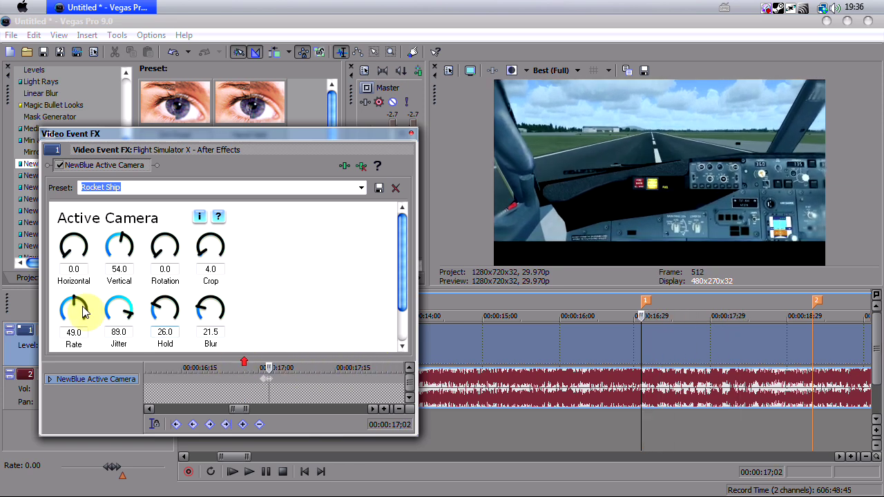
pyautogui.moveTo(82, 304); pyautogui.dragTo(75, 250)
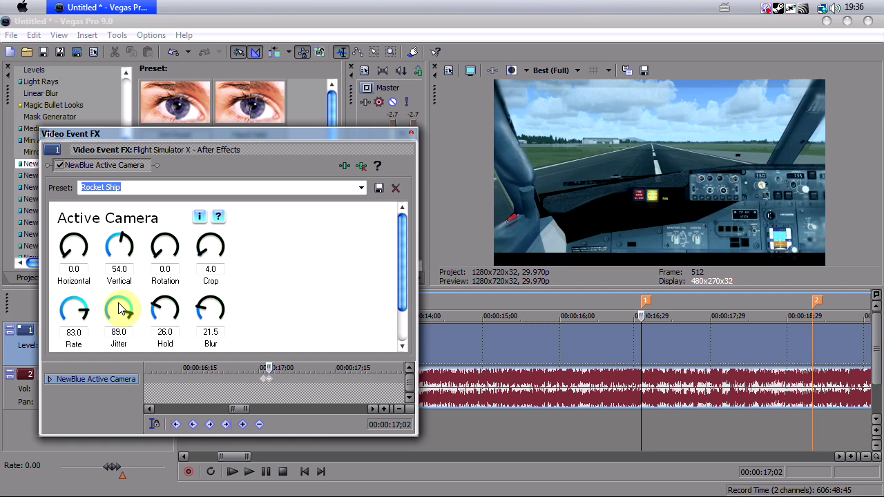
pyautogui.moveTo(120, 310); pyautogui.dragTo(116, 330)
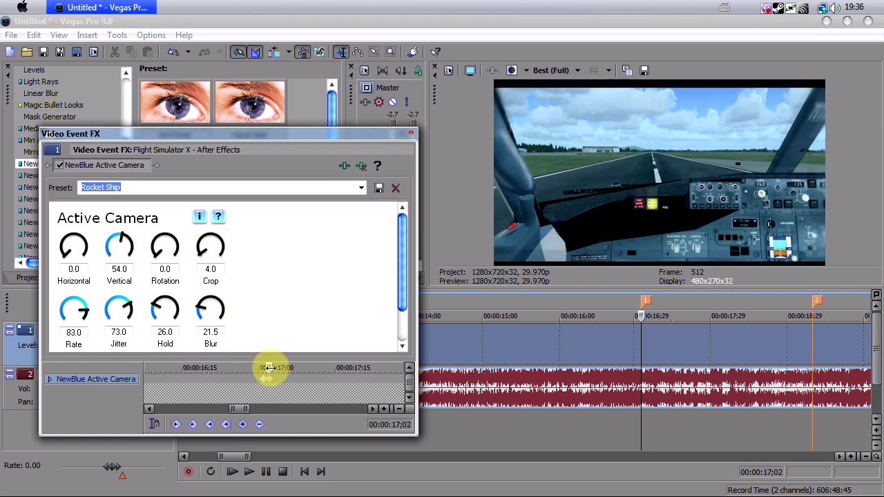
# - Create an Active Camera keyframe at 00:00:18;18 with Rate at 1.0 and all other values at 0.0
pyautogui.moveTo(268, 368); pyautogui.dragTo(221, 368)
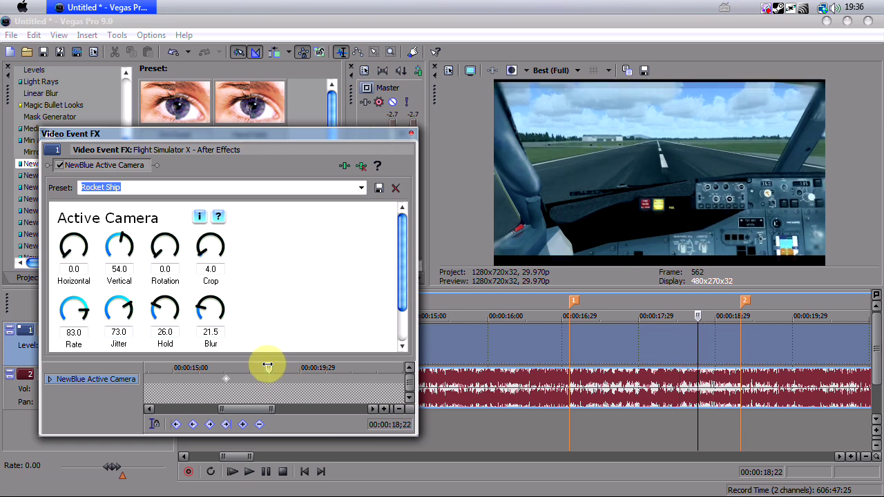
pyautogui.moveTo(268, 366)
pyautogui.mouseDown()
pyautogui.moveTo(282, 363)
pyautogui.moveTo(266, 362)
pyautogui.mouseUp()
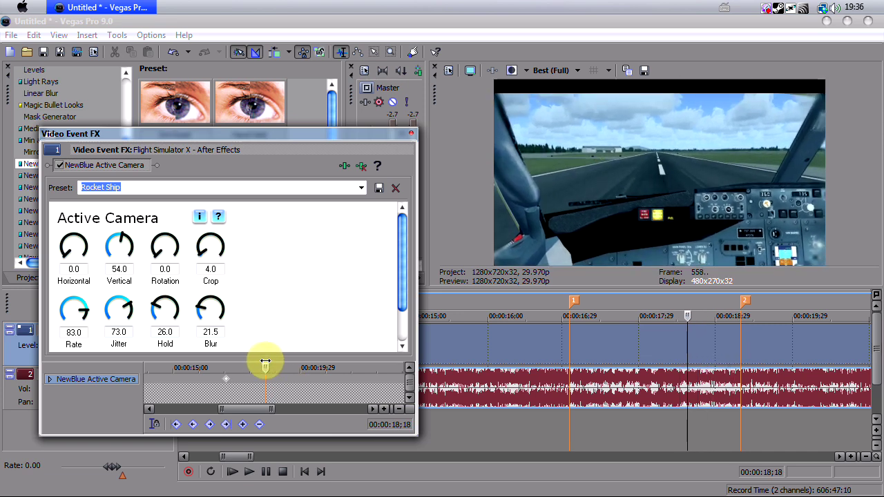
pyautogui.moveTo(160, 312); pyautogui.dragTo(198, 354)
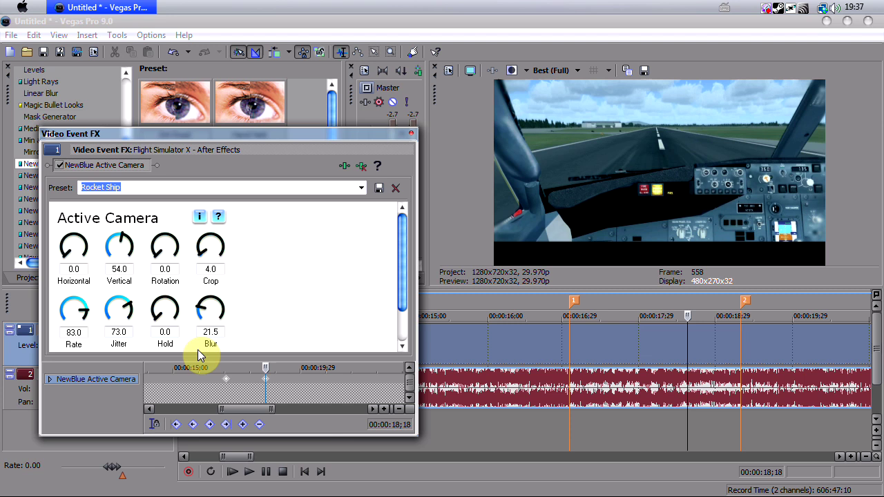
pyautogui.moveTo(205, 247); pyautogui.dragTo(177, 326)
pyautogui.moveTo(155, 245); pyautogui.dragTo(132, 321)
pyautogui.moveTo(120, 249); pyautogui.dragTo(63, 354)
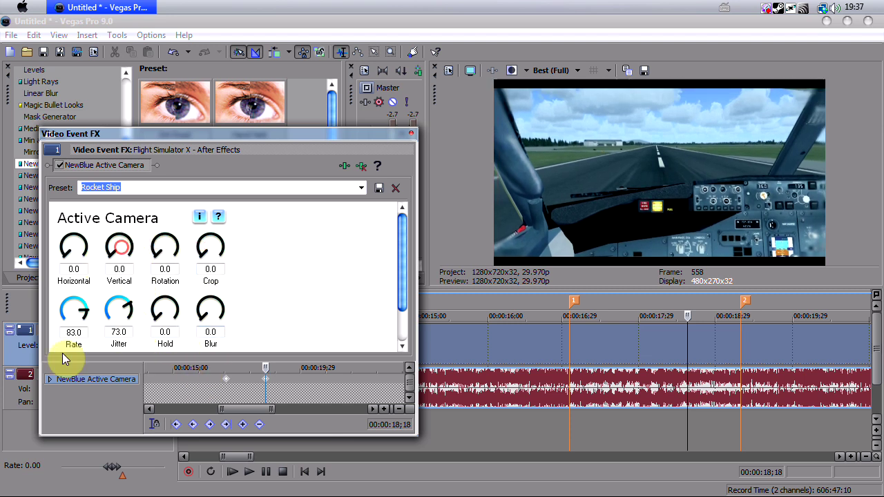
pyautogui.moveTo(76, 243); pyautogui.dragTo(76, 244)
pyautogui.doubleClick(62, 306)
pyautogui.doubleClick(119, 308)
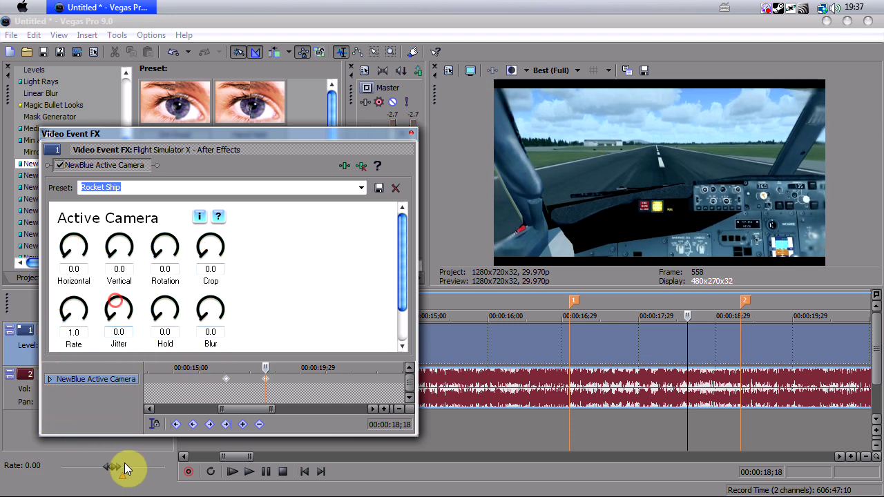
# - Add a keyframe holding the near-zero values at 00:00:19;08, just before the second marker
pyautogui.moveTo(248, 366); pyautogui.dragTo(282, 374)
pyautogui.scroll(5, 293, 390)
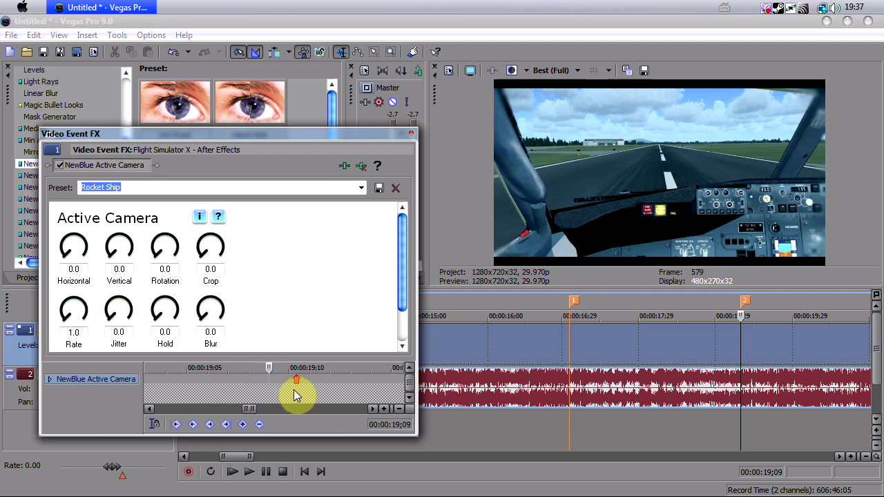
pyautogui.press('Left')
pyautogui.click(244, 424)
# - Apply the Rocket Ship preset at 00:00:19;09, with Crop set to 4.0 and Jitter to 54.0
pyautogui.click(361, 188)
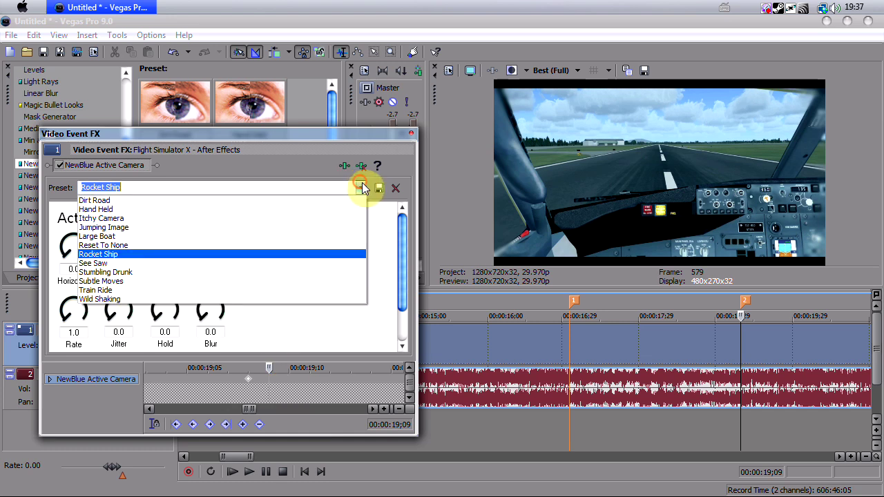
pyautogui.click(294, 255)
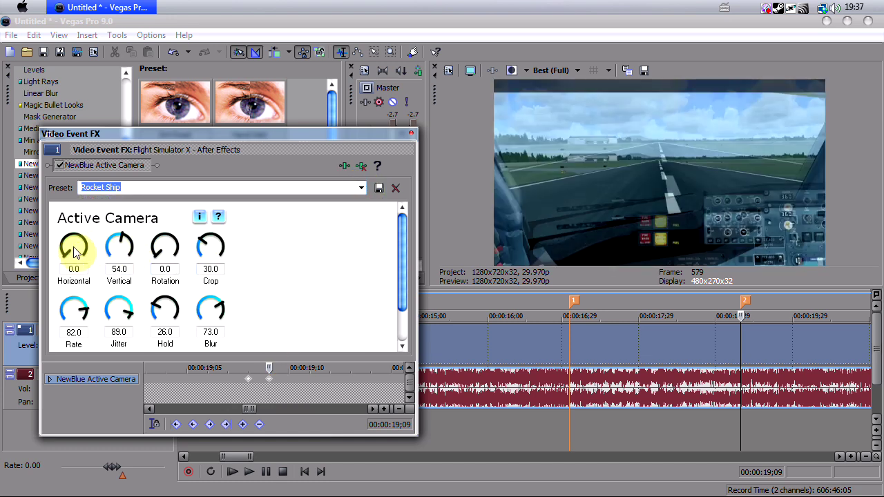
pyautogui.moveTo(218, 257); pyautogui.dragTo(209, 283)
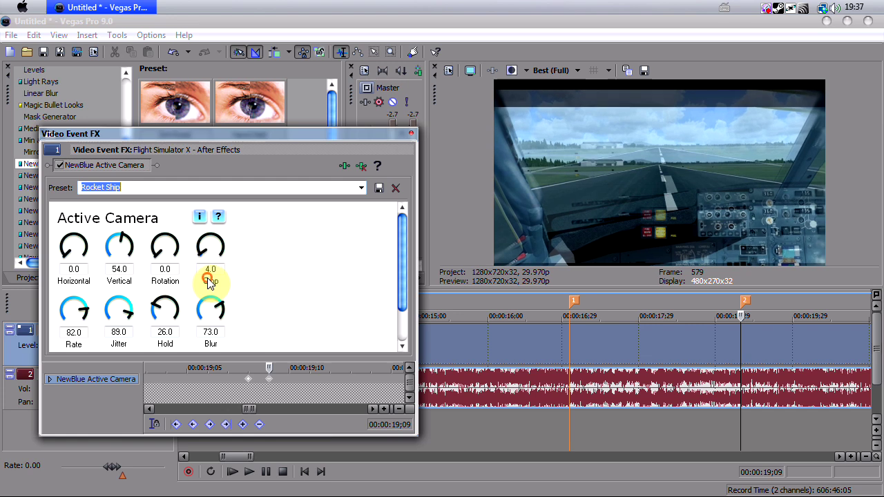
pyautogui.moveTo(136, 319); pyautogui.dragTo(111, 354)
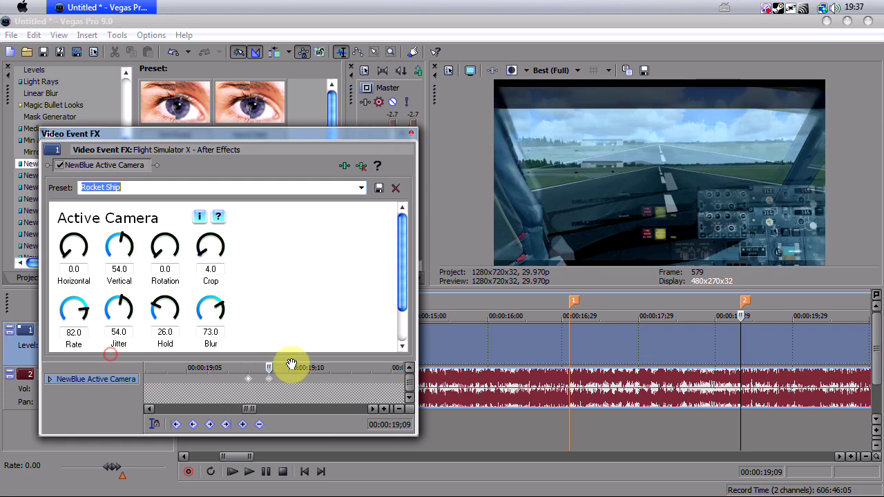
# - Scrub the effect timeline past the second marker to check the shake, and return the cursor to the 00:00:19;09 keyframe
pyautogui.moveTo(271, 370); pyautogui.dragTo(323, 370)
pyautogui.scroll(-2, 315, 377)
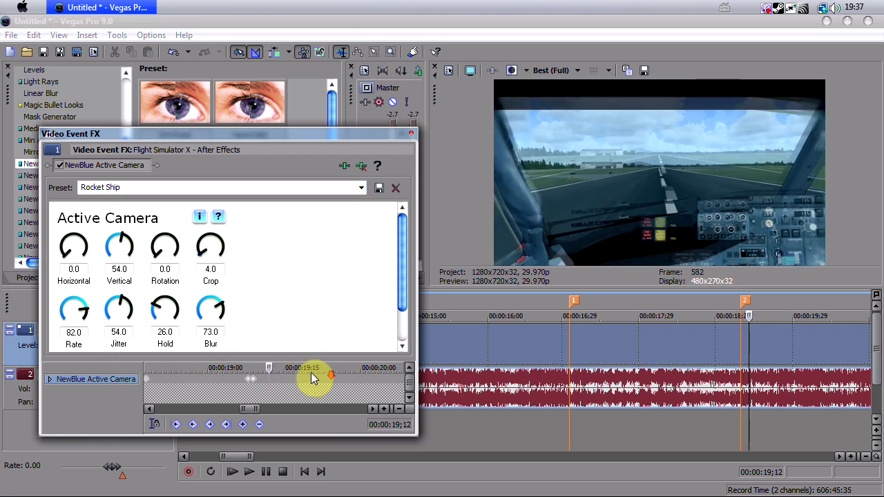
pyautogui.moveTo(268, 370); pyautogui.dragTo(387, 370)
pyautogui.scroll(-2, 345, 370)
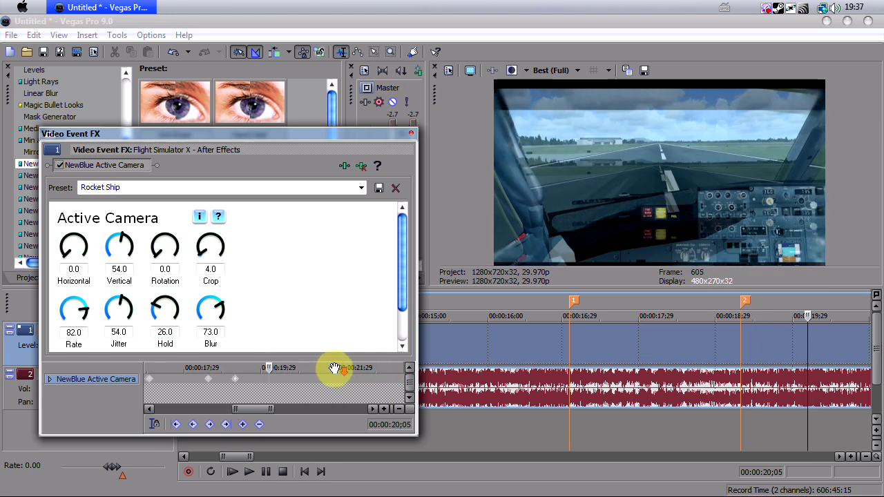
pyautogui.moveTo(269, 369); pyautogui.dragTo(233, 367)
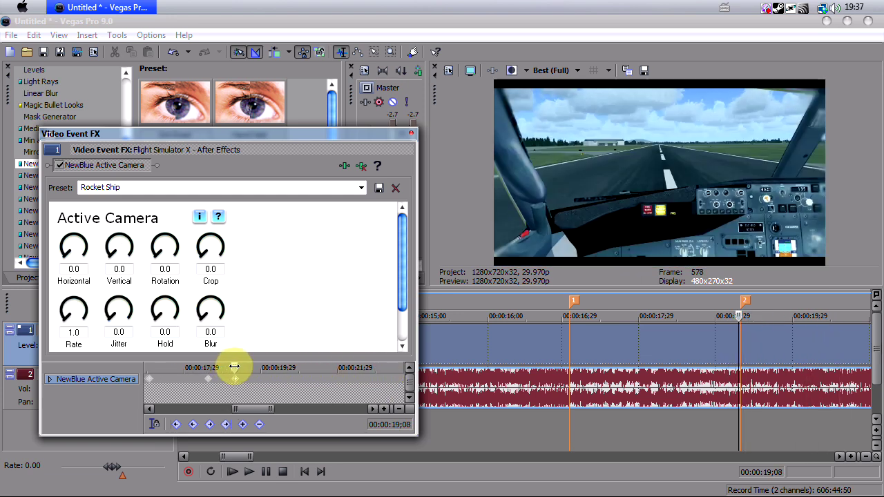
pyautogui.scroll(3, 250, 386)
pyautogui.scroll(2, 293, 388)
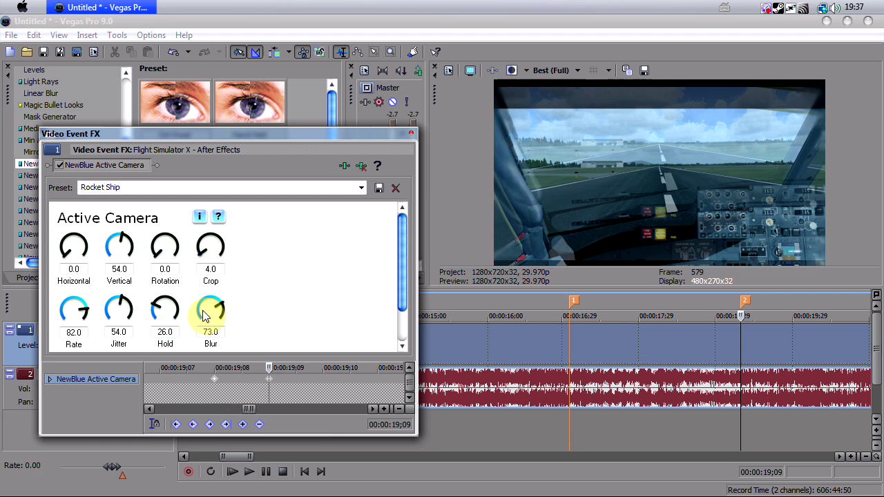
# - Set the Blur of the 00:00:19;09 keyframe to 20.0
pyautogui.moveTo(201, 312); pyautogui.dragTo(187, 367)
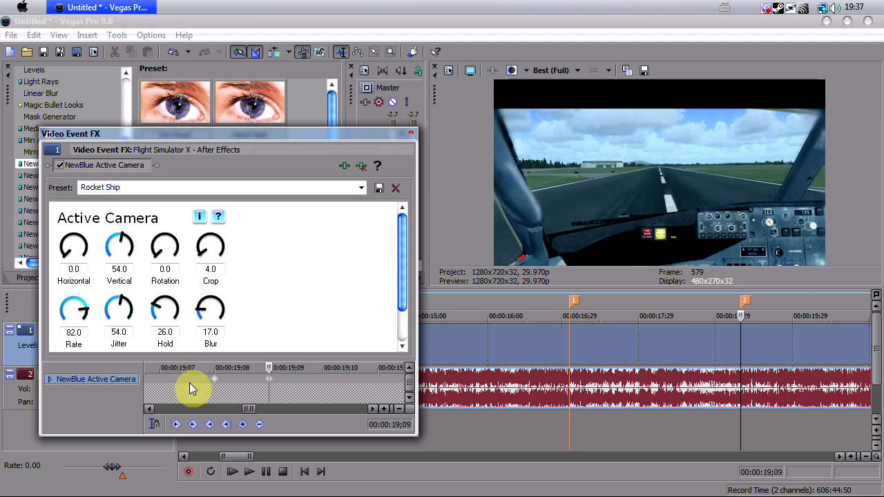
pyautogui.scroll(-3, 294, 396)
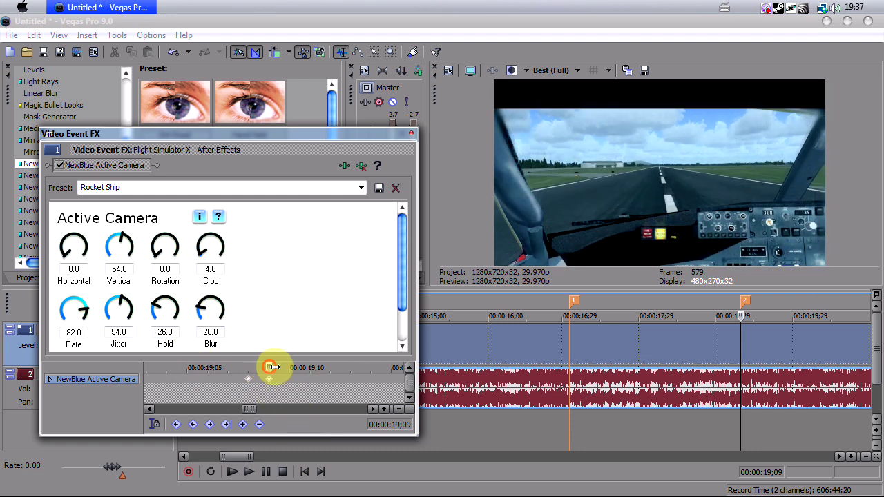
# - Add a keyframe at 00:00:20;20 with Rate, Jitter, Hold and Blur at 0.0 and Vertical reduced, and close the effect settings
pyautogui.moveTo(270, 367); pyautogui.dragTo(371, 367)
pyautogui.scroll(-5, 377, 367)
pyautogui.moveTo(275, 368); pyautogui.dragTo(350, 370)
pyautogui.scroll(-4, 348, 375)
pyautogui.moveTo(283, 367); pyautogui.dragTo(283, 366)
pyautogui.moveTo(210, 311); pyautogui.dragTo(154, 360)
pyautogui.moveTo(115, 307); pyautogui.dragTo(104, 360)
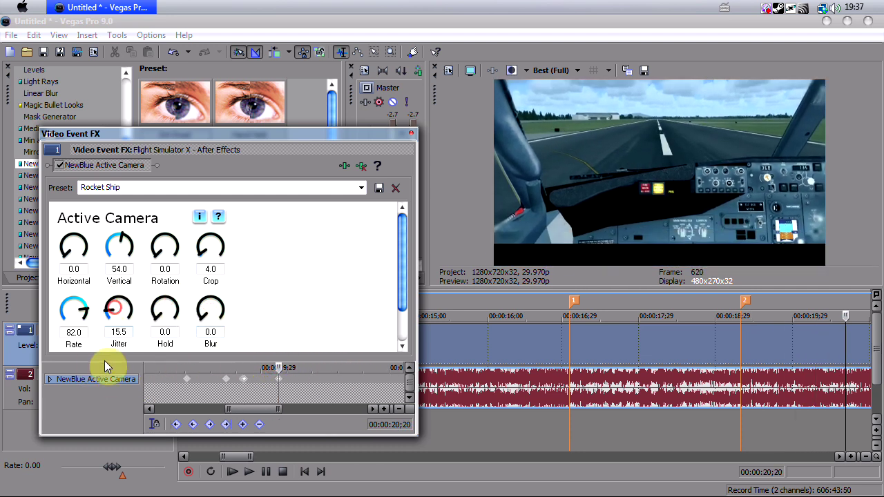
pyautogui.moveTo(103, 316); pyautogui.dragTo(115, 346)
pyautogui.moveTo(75, 308); pyautogui.dragTo(51, 367)
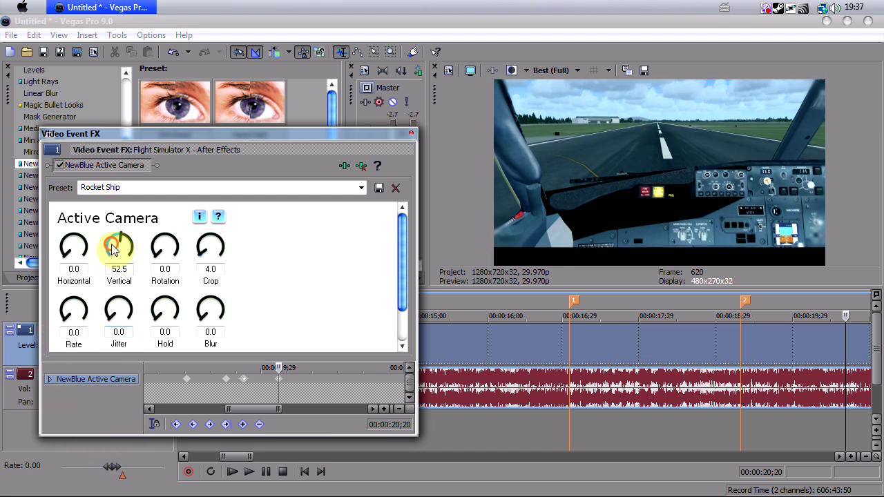
pyautogui.moveTo(114, 250); pyautogui.dragTo(259, 317)
pyautogui.click(411, 134)
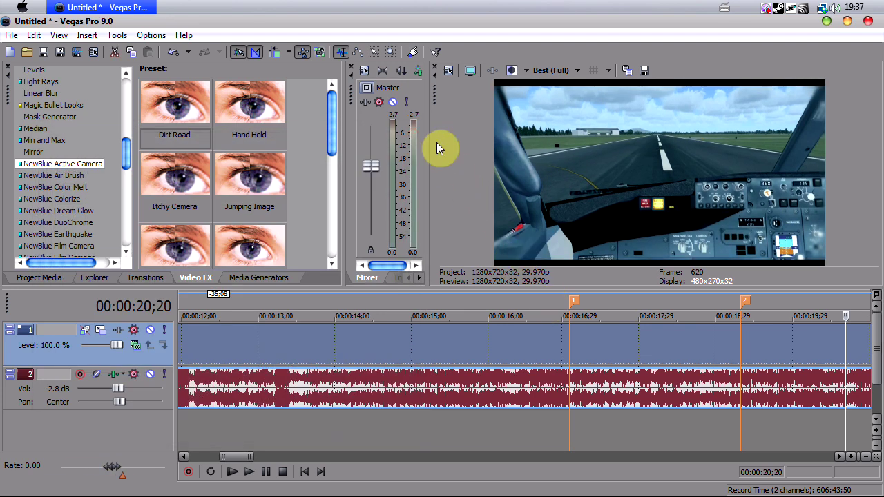
# - Play the clip from 00:00:15;24 across both markers, and replay the part after the second shake
pyautogui.scroll(-4, 456, 340)
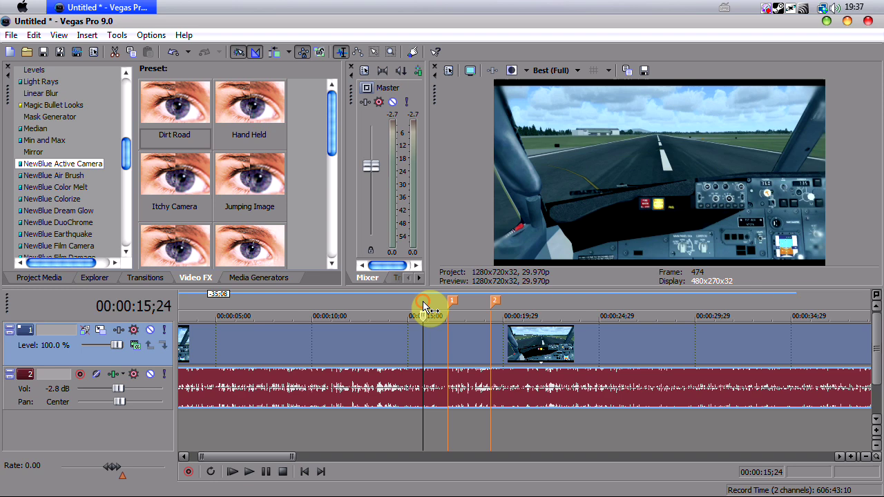
pyautogui.press('space')
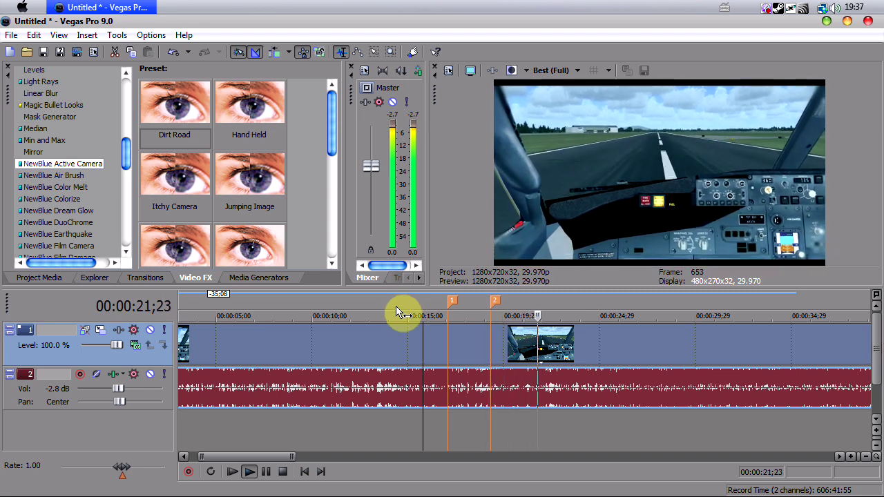
pyautogui.click(283, 472)
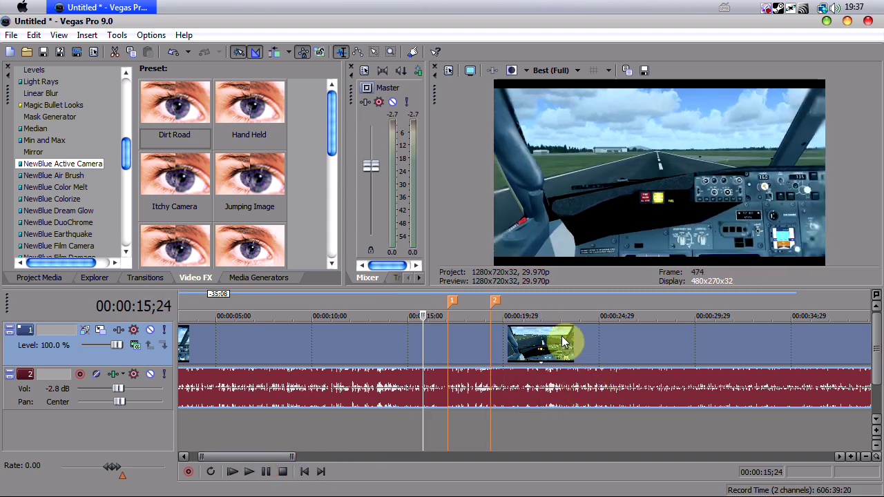
pyautogui.click(538, 311)
pyautogui.press('space')
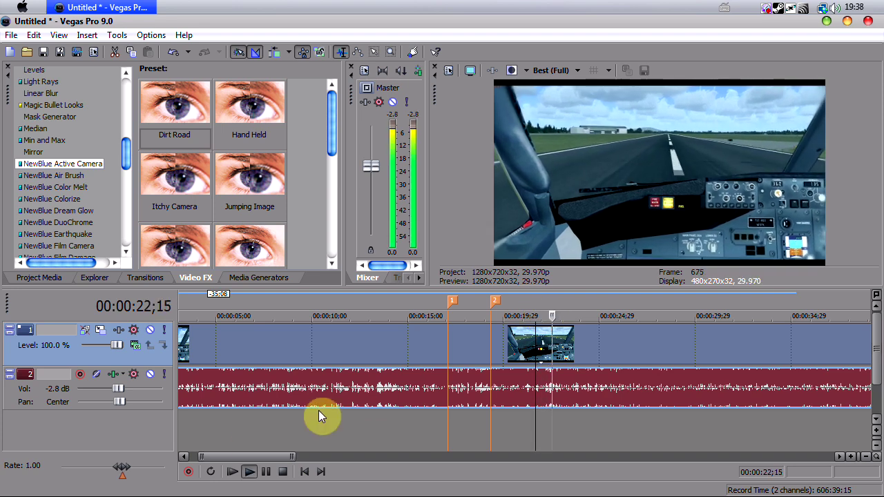
pyautogui.click(265, 472)
# - Move the clip's last Active Camera keyframe to about 00:00:34 to lengthen the second shake, and check the effect at 00:00:29;11
pyautogui.rightClick(517, 349)
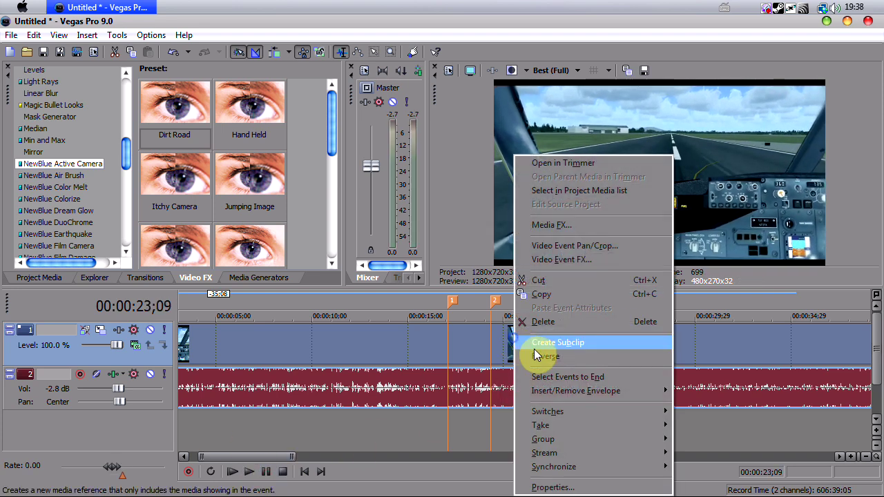
pyautogui.click(596, 259)
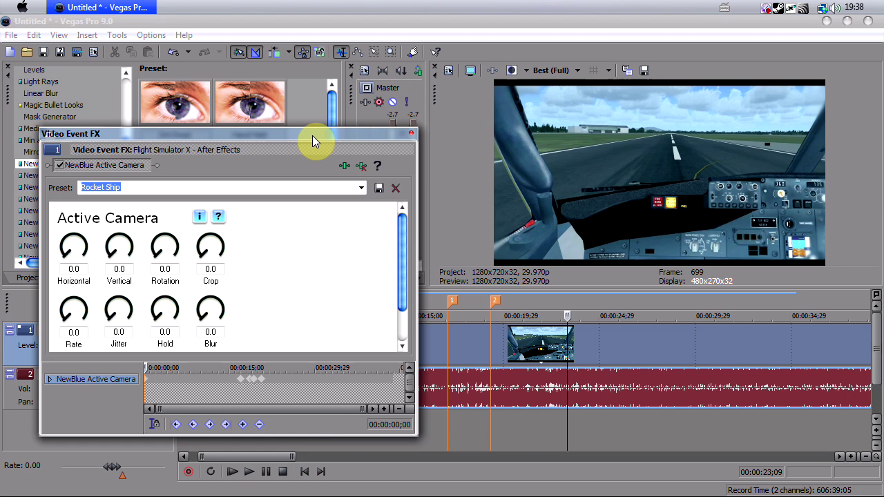
pyautogui.moveTo(312, 137); pyautogui.dragTo(288, 119)
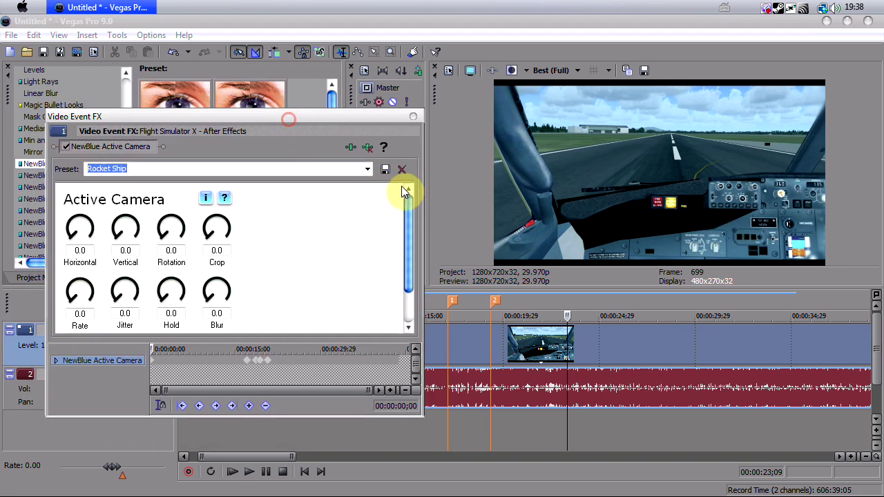
pyautogui.moveTo(267, 348); pyautogui.dragTo(357, 345)
pyautogui.scroll(-4, 283, 359)
pyautogui.moveTo(275, 361); pyautogui.dragTo(365, 366)
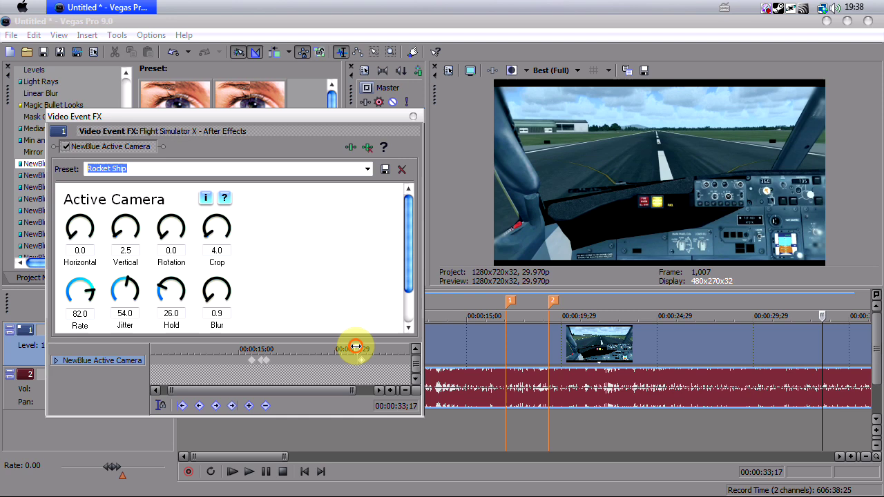
pyautogui.moveTo(355, 348); pyautogui.dragTo(330, 349)
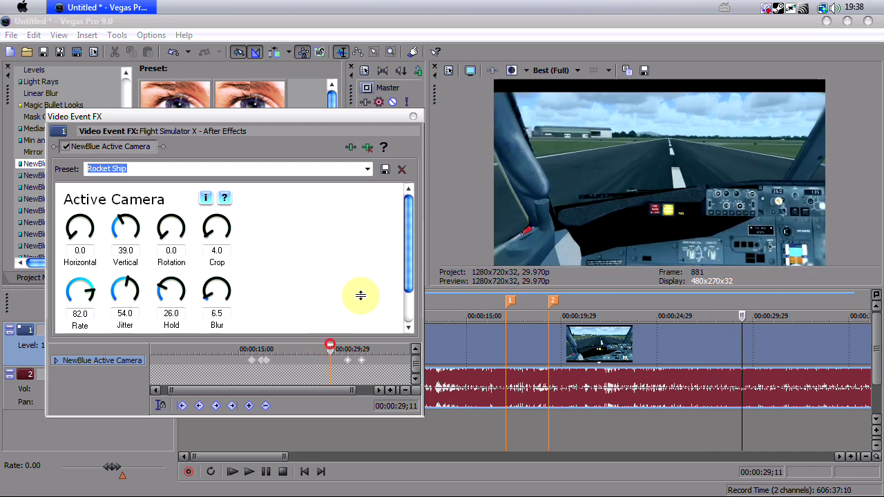
pyautogui.click(415, 116)
# - Play the clip from 00:00:16;08 to about 00:00:27 to review the lengthened second shake
pyautogui.click(492, 315)
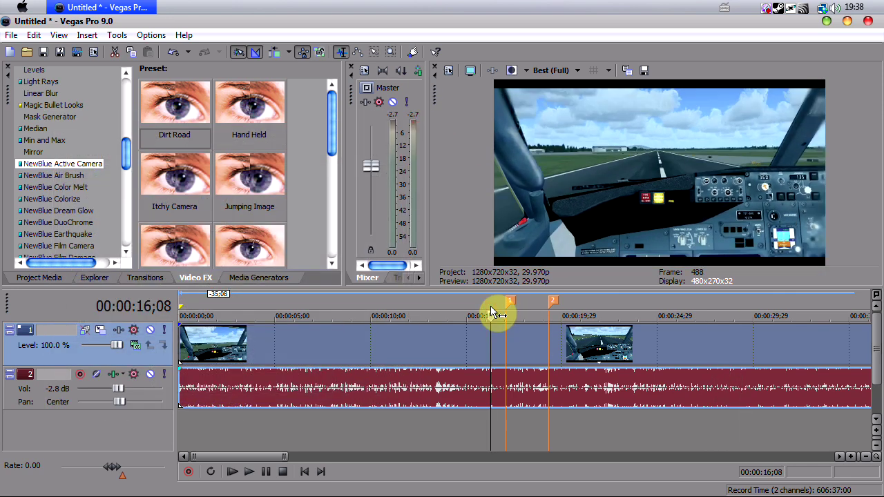
pyautogui.press('space')
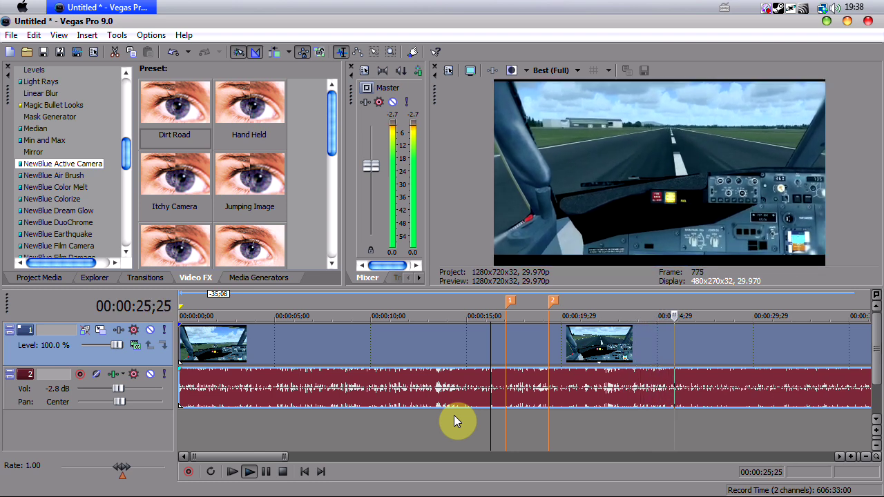
pyautogui.click(266, 472)
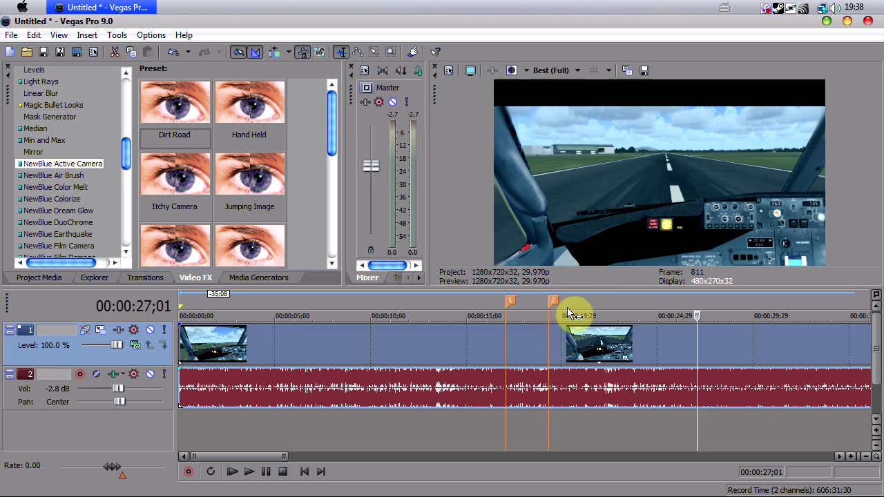
# - Set Rate to 71.0, Jitter to 32.5 and Vertical to 26.0 at the clip's 00:00:19;09 Active Camera keyframe
pyautogui.moveTo(528, 311)
pyautogui.mouseDown()
pyautogui.moveTo(513, 309)
pyautogui.moveTo(532, 311)
pyautogui.mouseUp()
pyautogui.click(603, 311)
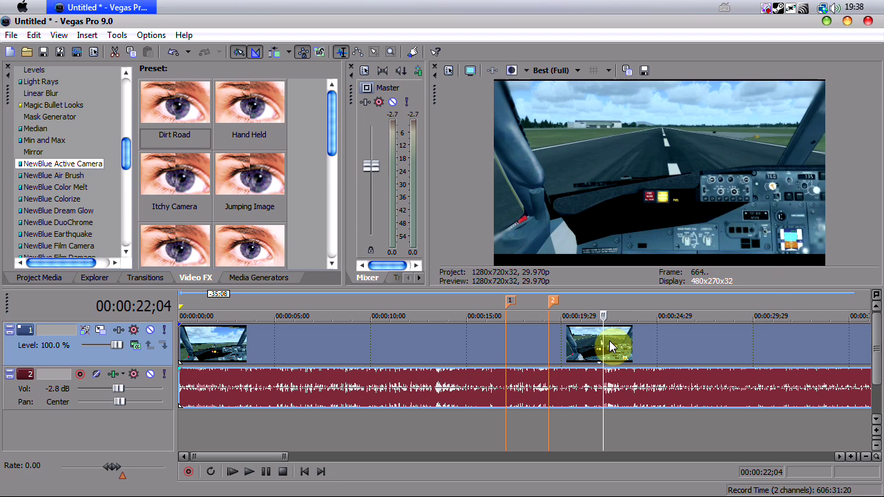
pyautogui.rightClick(611, 345)
pyautogui.click(663, 259)
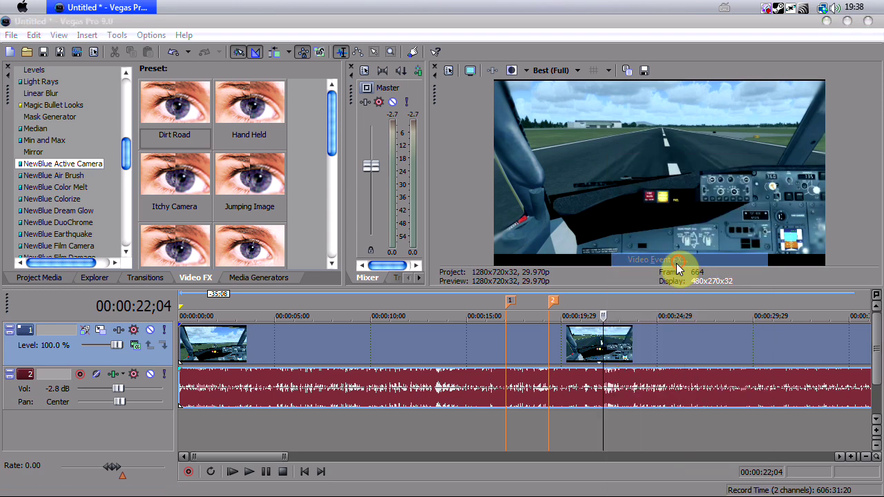
pyautogui.moveTo(156, 348); pyautogui.dragTo(243, 350)
pyautogui.scroll(6, 286, 387)
pyautogui.scroll(3, 273, 352)
pyautogui.scroll(3, 272, 375)
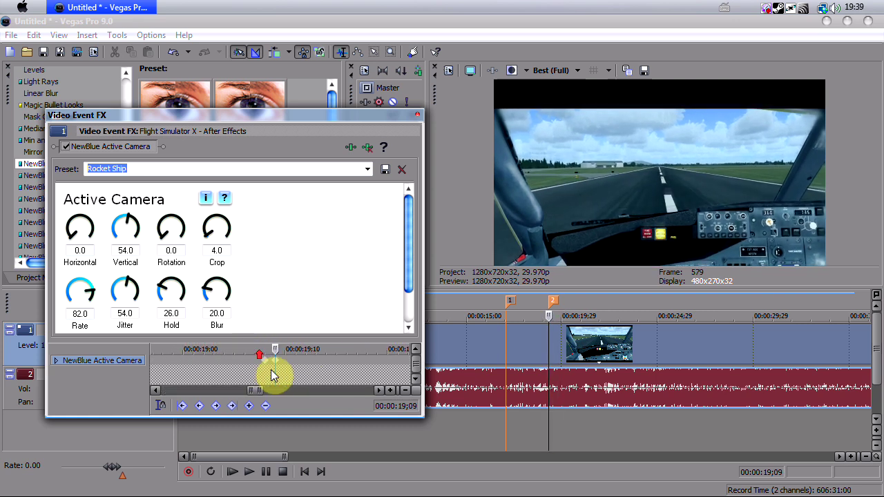
pyautogui.scroll(-2, 278, 367)
pyautogui.scroll(-3, 293, 370)
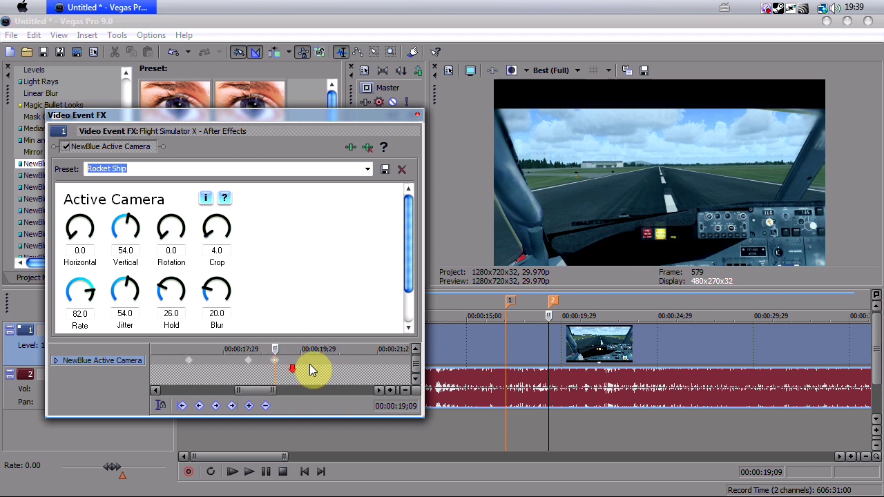
pyautogui.scroll(3, 332, 353)
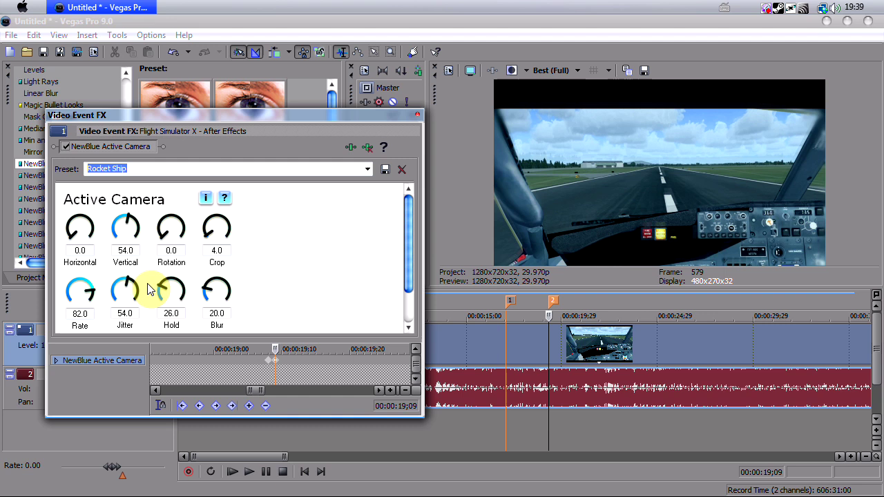
pyautogui.moveTo(76, 292); pyautogui.dragTo(76, 303)
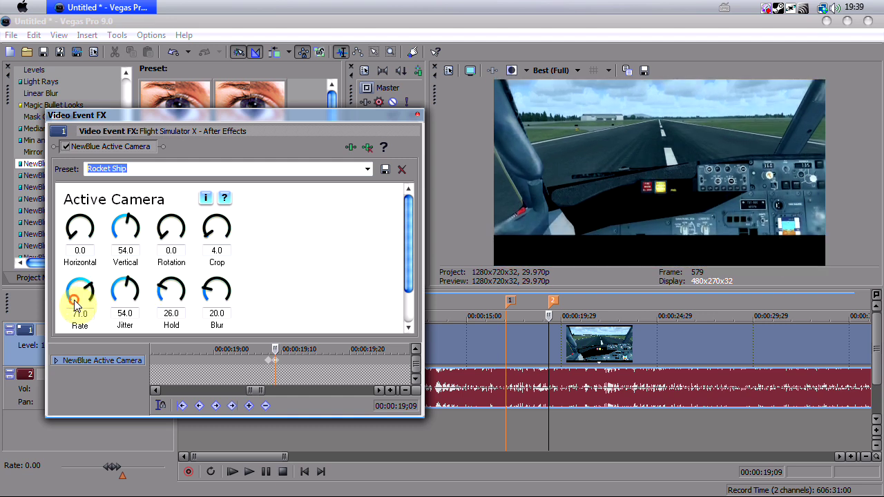
pyautogui.moveTo(125, 288)
pyautogui.mouseDown()
pyautogui.moveTo(129, 375)
pyautogui.moveTo(127, 302)
pyautogui.mouseUp()
pyautogui.moveTo(122, 220); pyautogui.dragTo(115, 256)
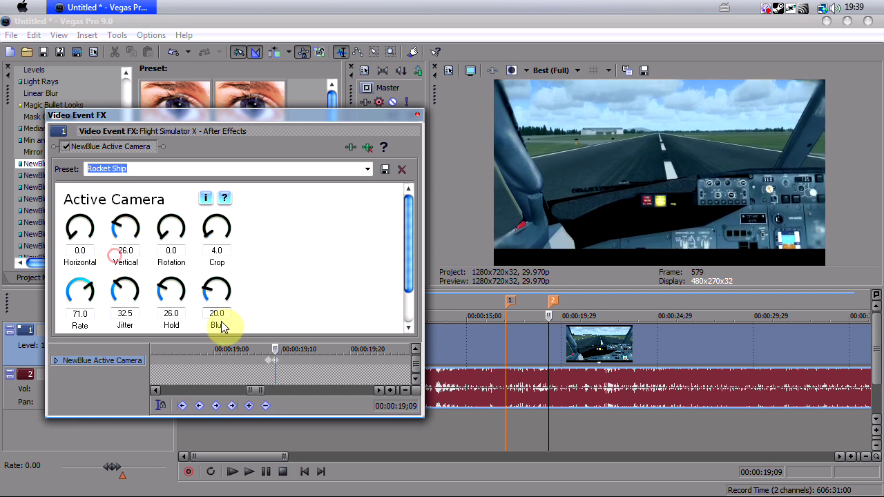
# - Compare with the first shake's keyframe at 00:00:17;02, and set Vertical to 35.5 at the 00:00:19;09 keyframe
pyautogui.scroll(-2, 261, 377)
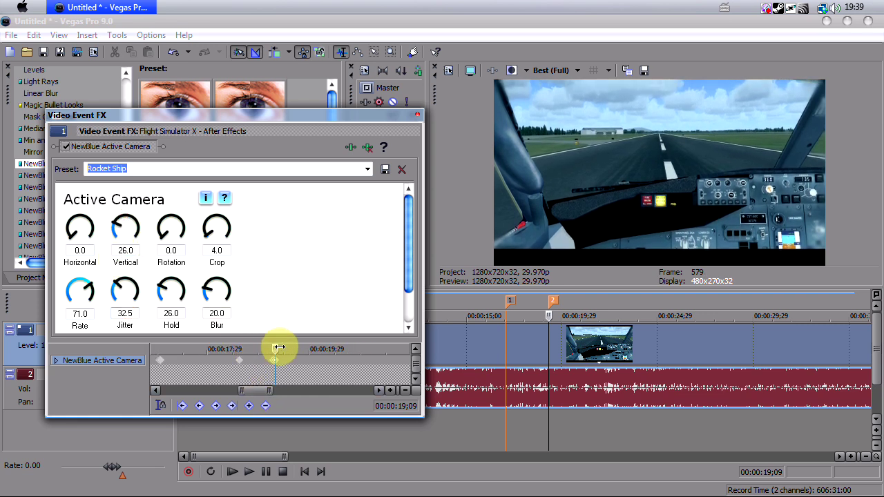
pyautogui.moveTo(278, 347); pyautogui.dragTo(174, 354)
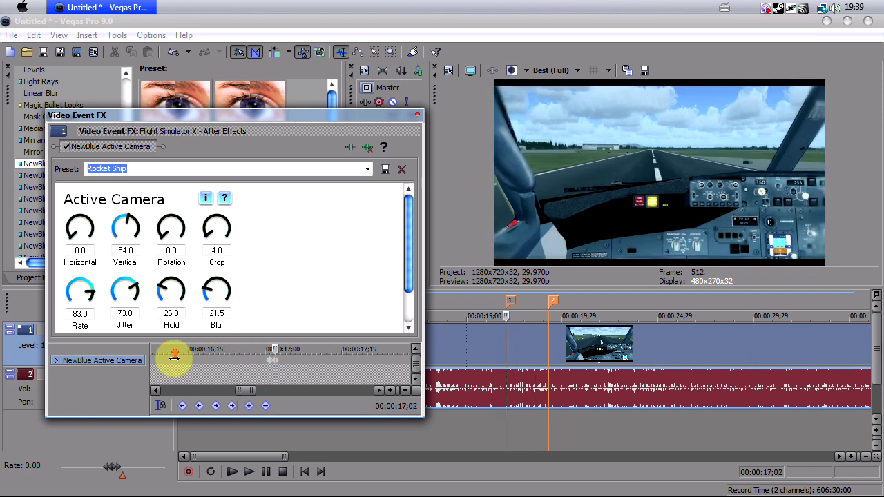
pyautogui.scroll(2, 283, 357)
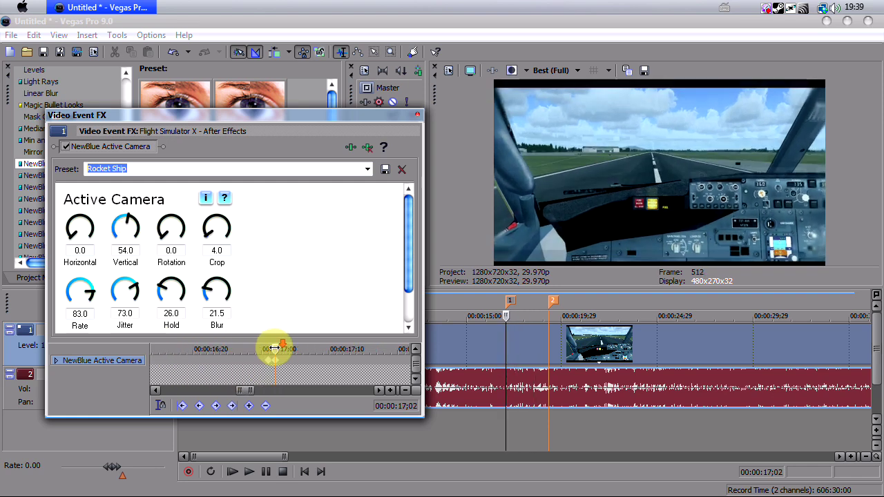
pyautogui.moveTo(276, 350); pyautogui.dragTo(390, 348)
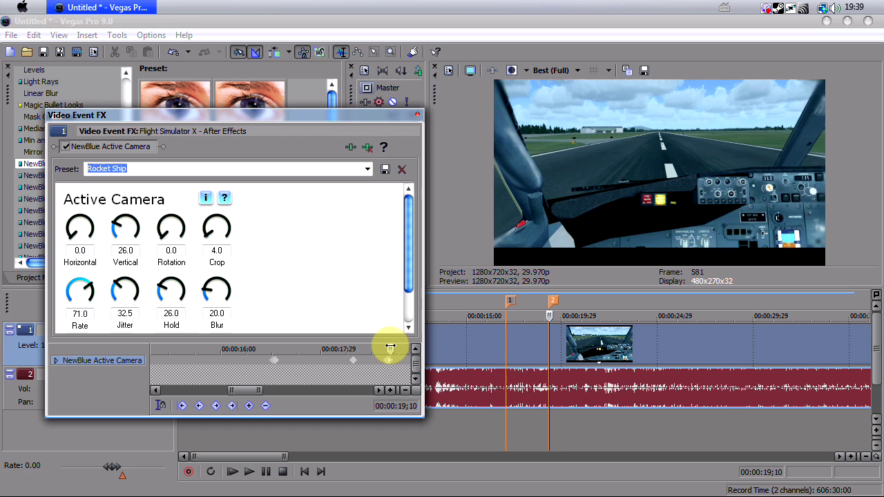
pyautogui.moveTo(125, 231); pyautogui.dragTo(125, 216)
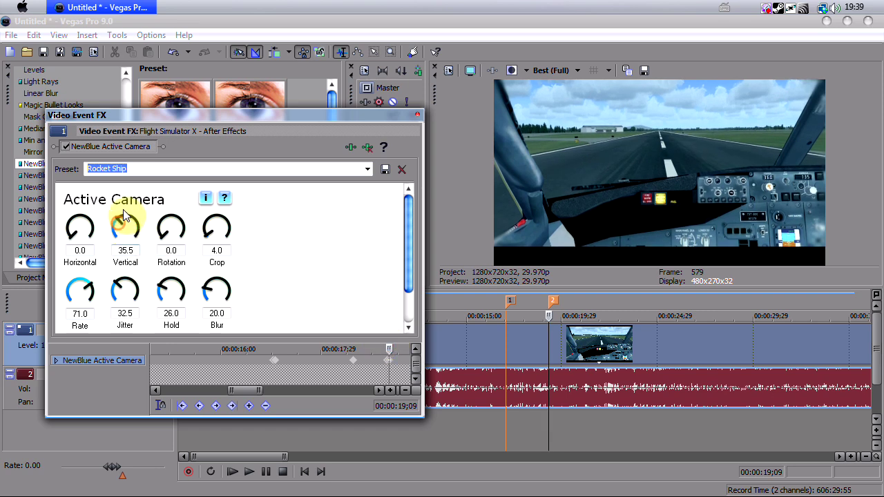
pyautogui.click(418, 115)
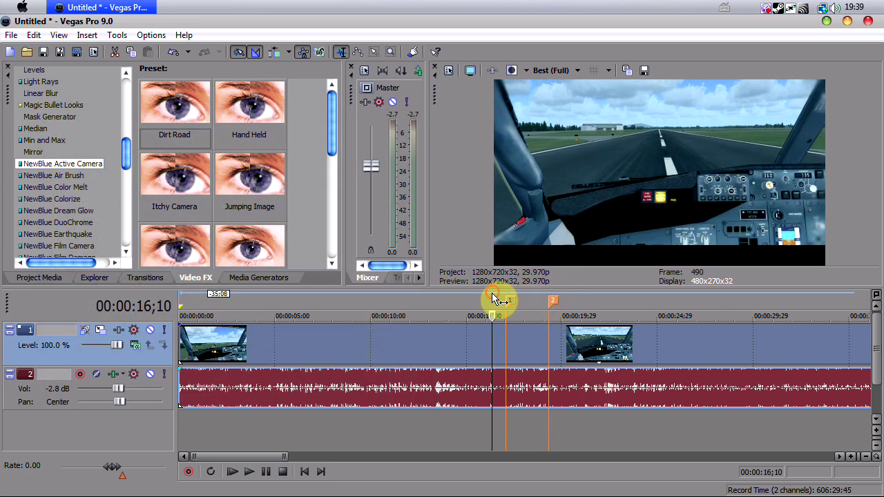
# - Play the clip from 00:00:16;10 to review both shakes with the softened second one
pyautogui.press('space')
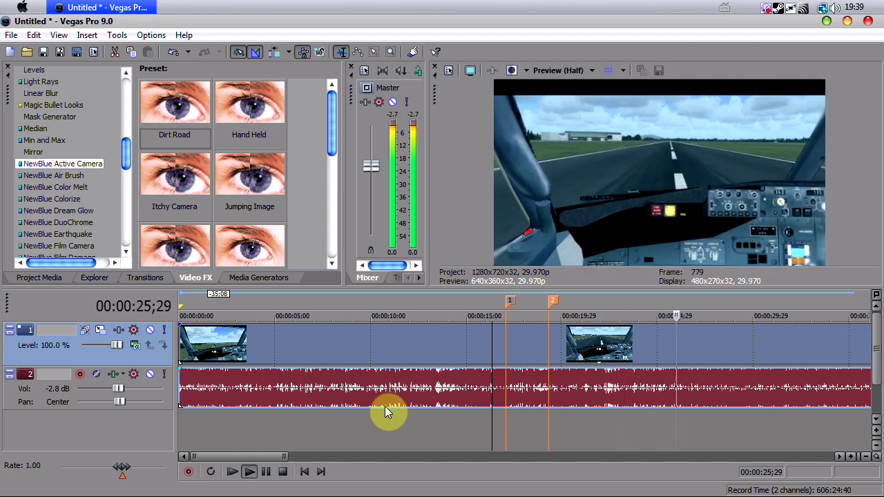
pyautogui.click(266, 473)
pyautogui.scroll(-5, 559, 372)
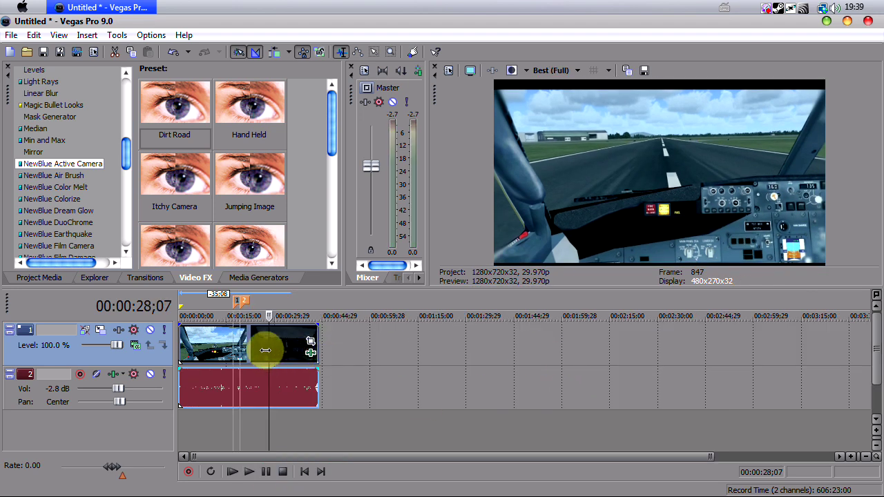
pyautogui.click(241, 297)
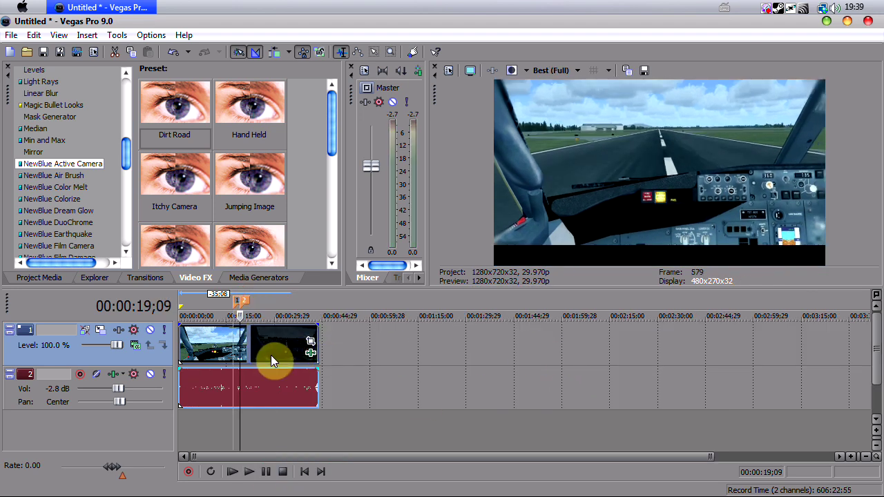
pyautogui.scroll(5, 271, 355)
pyautogui.scroll(-6, 472, 346)
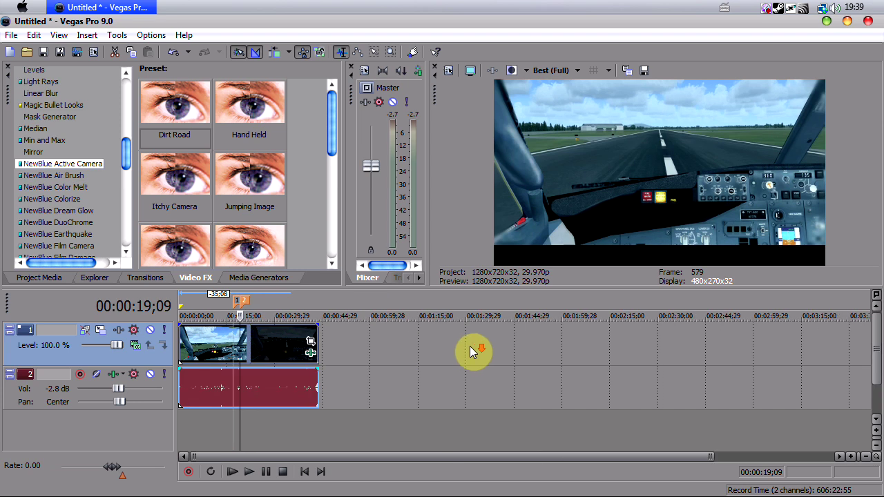
pyautogui.click(406, 330)
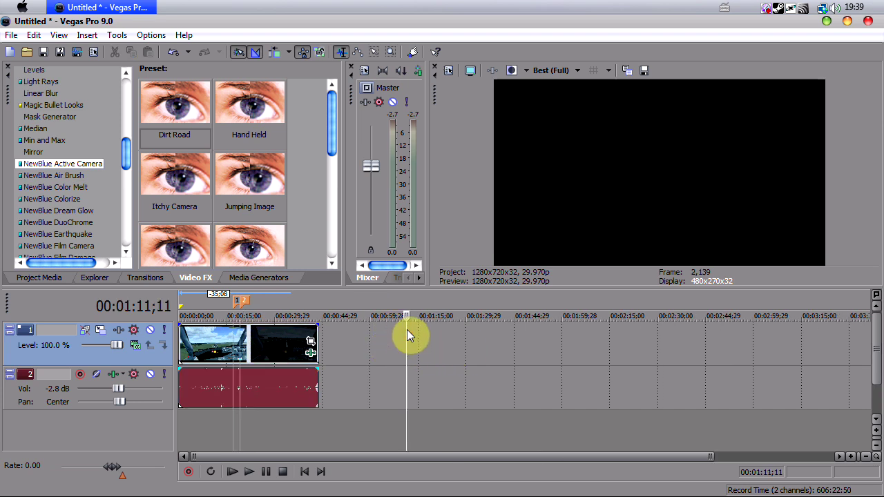
pyautogui.click(304, 307)
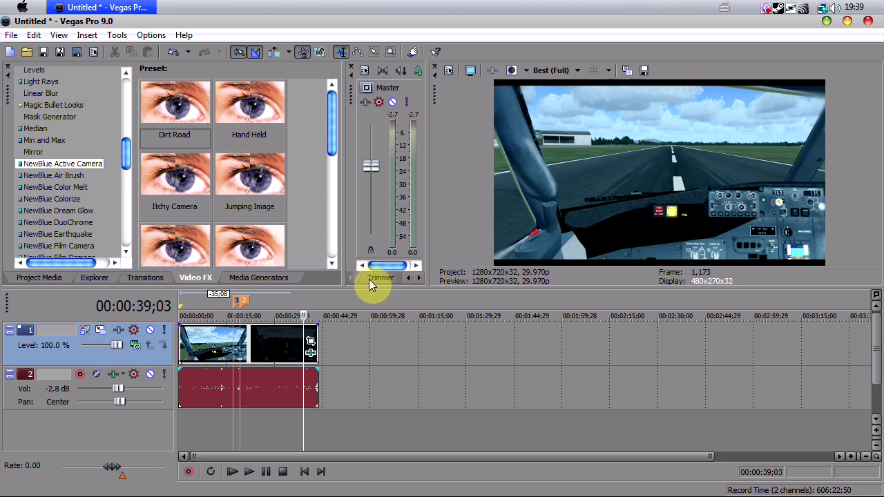
pyautogui.moveTo(876, 333)
pyautogui.mouseDown()
pyautogui.moveTo(878, 376)
pyautogui.moveTo(877, 344)
pyautogui.mouseUp()
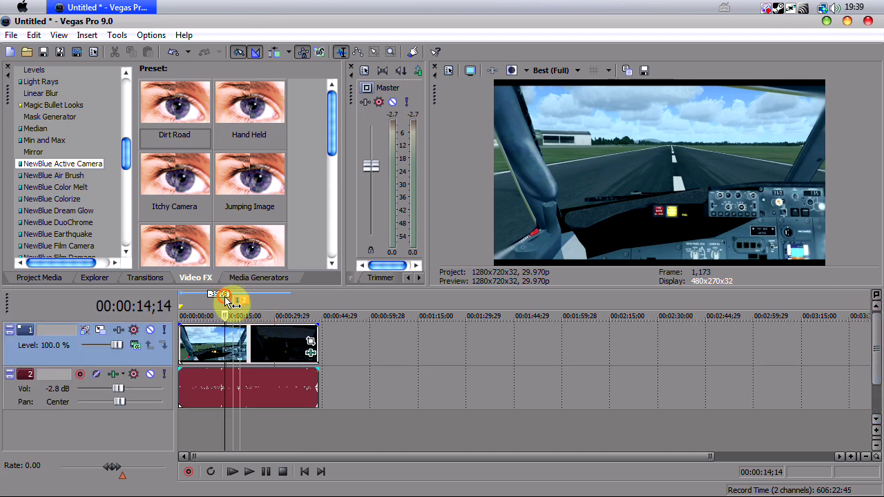
pyautogui.scroll(5, 249, 339)
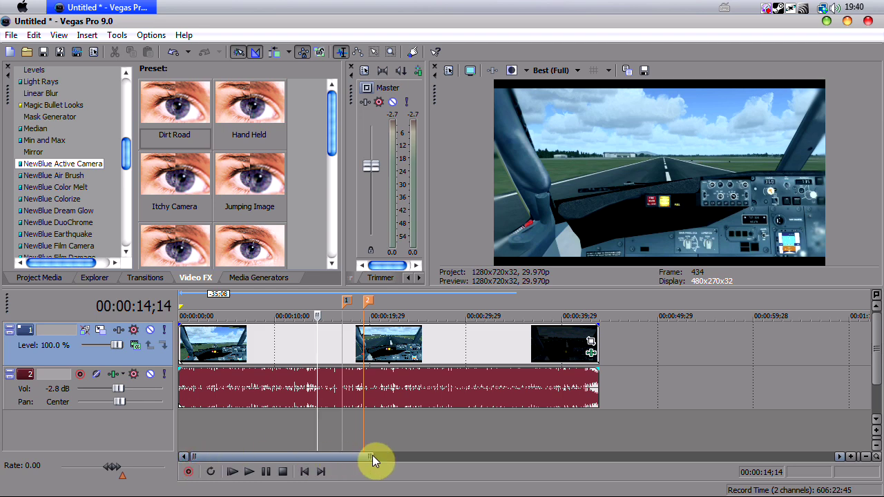
pyautogui.moveTo(373, 458); pyautogui.dragTo(492, 448)
pyautogui.click(267, 301)
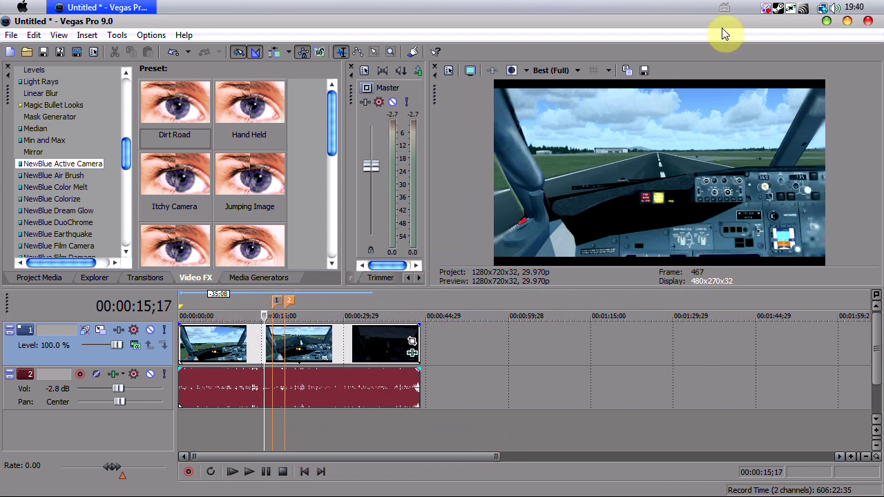